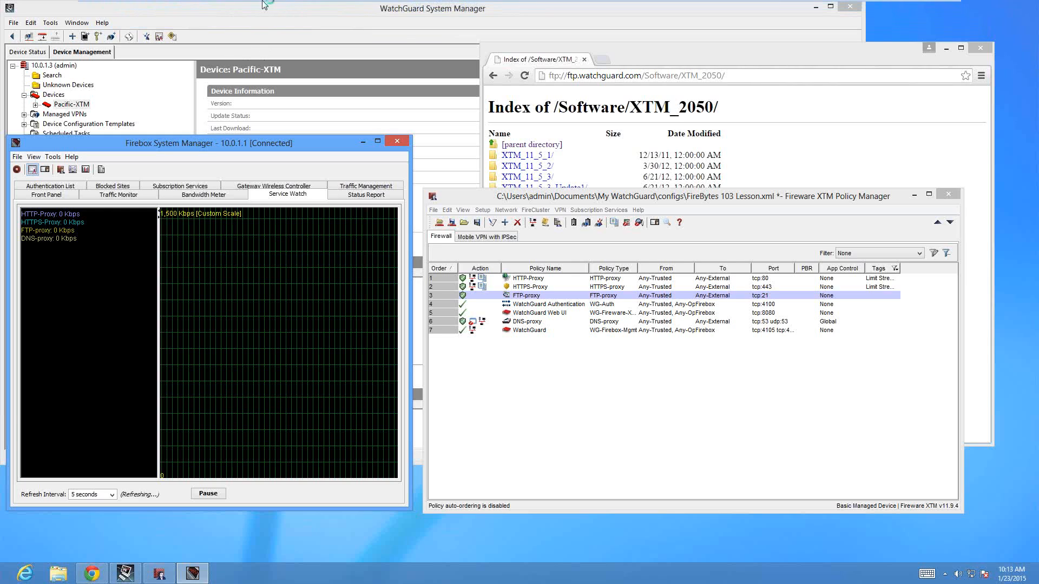
# Switch to Policy Manager and review the traffic management and QoS option in the global networking settings, closing them without applying
pyautogui.moveTo(260, 6)
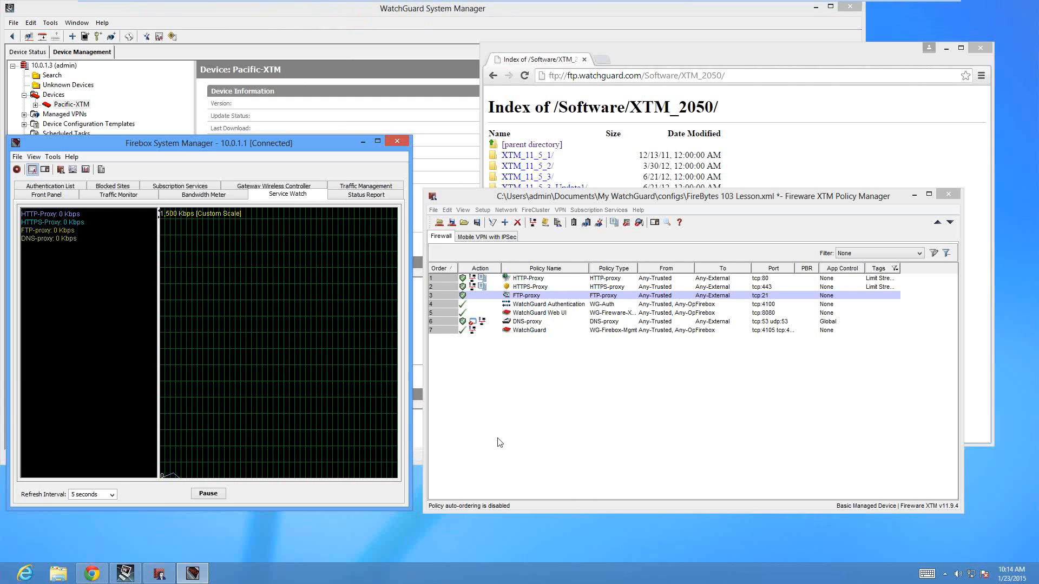
pyautogui.click(591, 297)
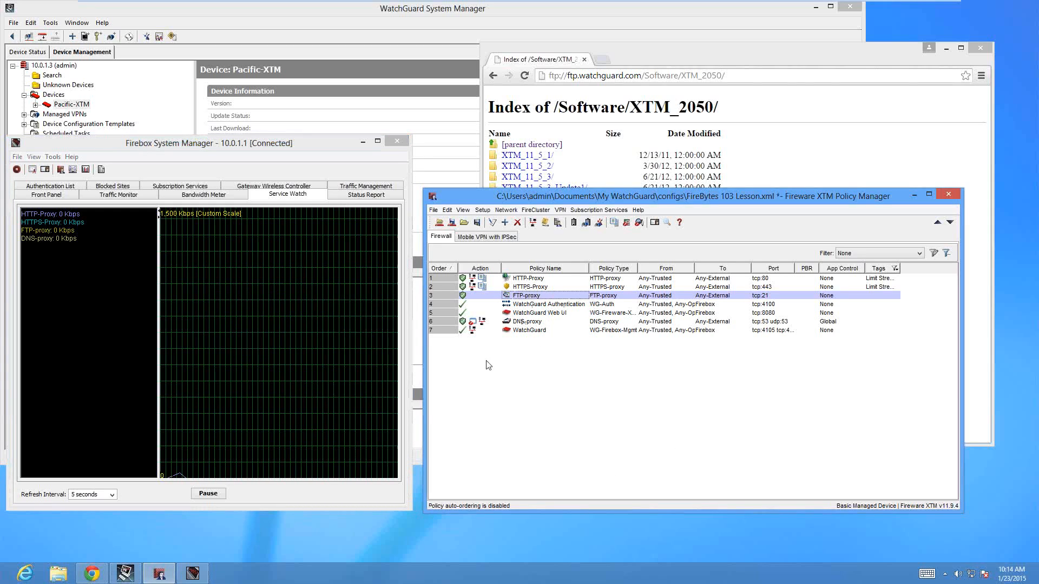
pyautogui.click(483, 210)
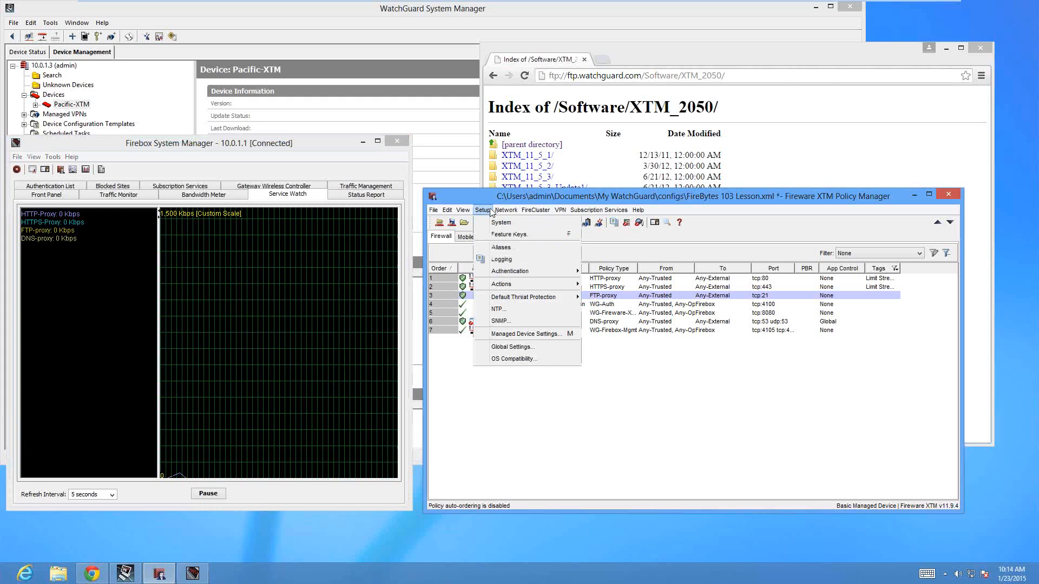
pyautogui.click(539, 348)
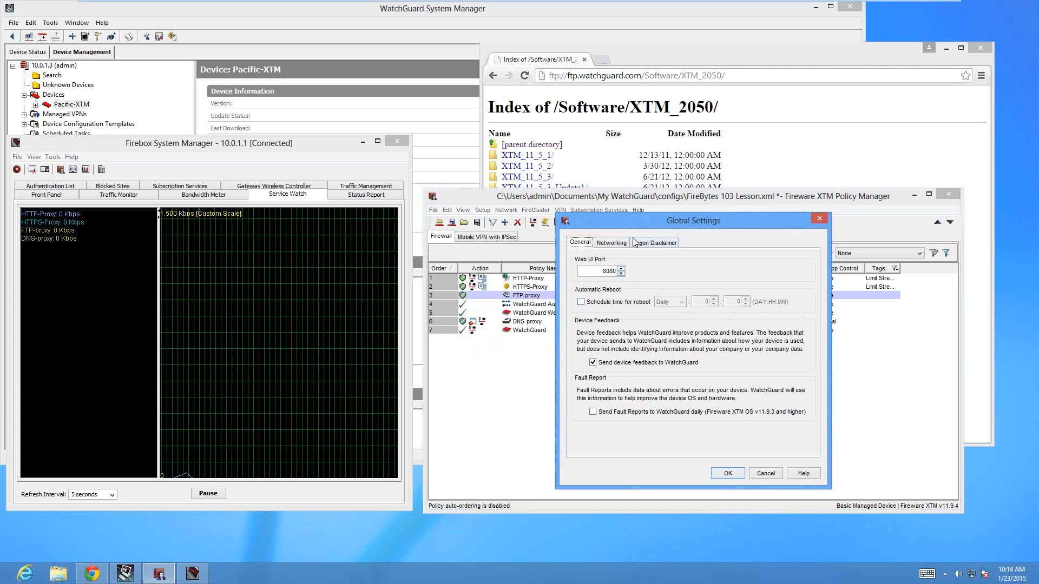
pyautogui.click(622, 242)
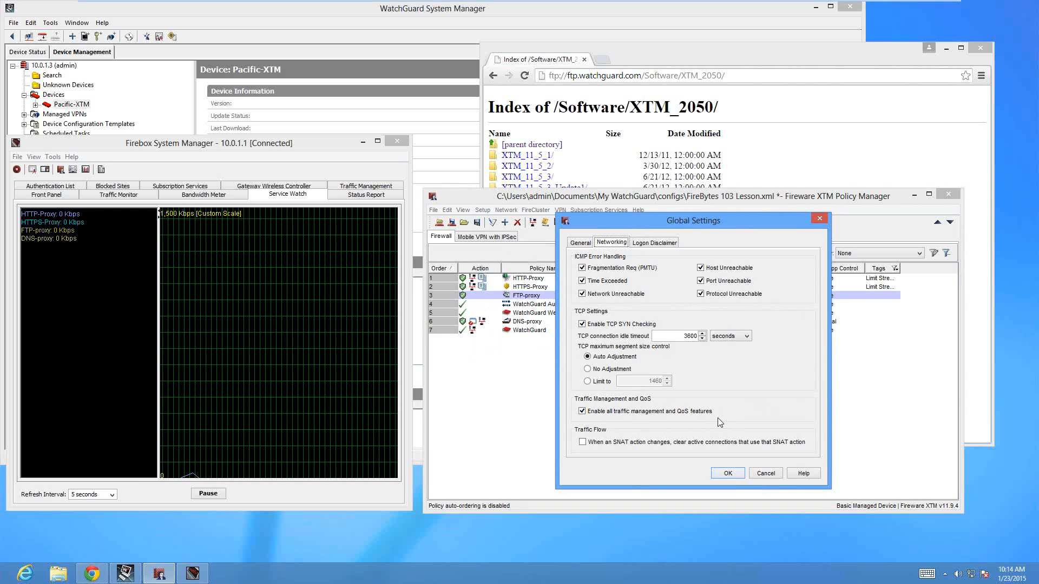
pyautogui.click(765, 474)
# Check which Fireware XTM version is selected in the OS compatibility settings and close them without applying
pyautogui.click(482, 210)
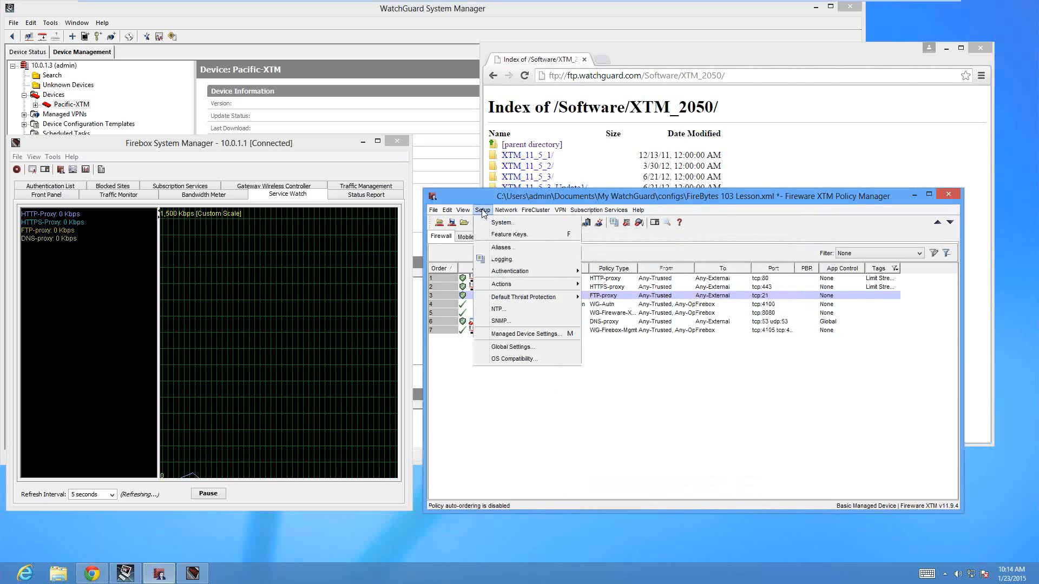
pyautogui.click(514, 359)
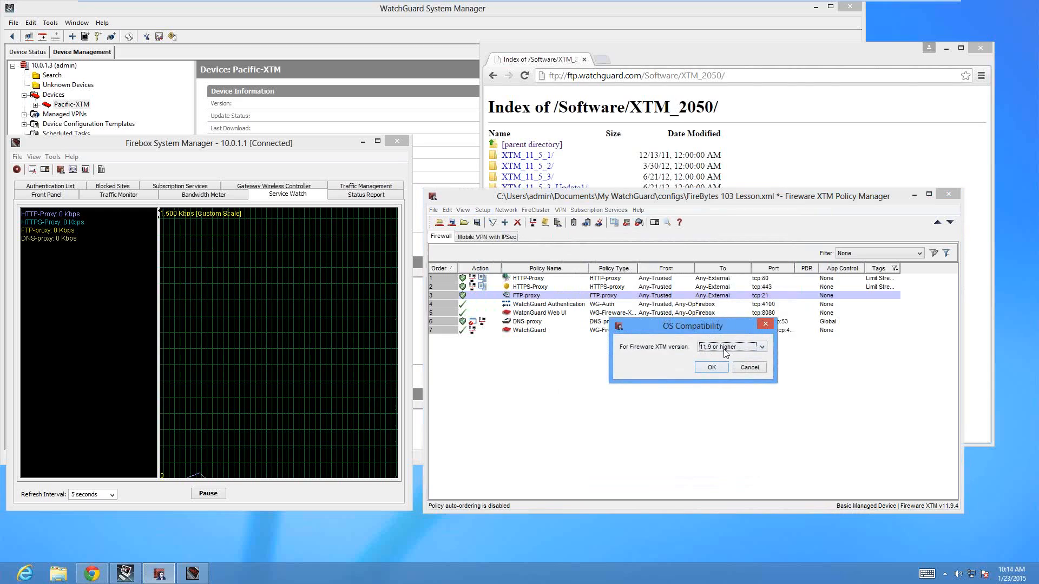
pyautogui.click(748, 368)
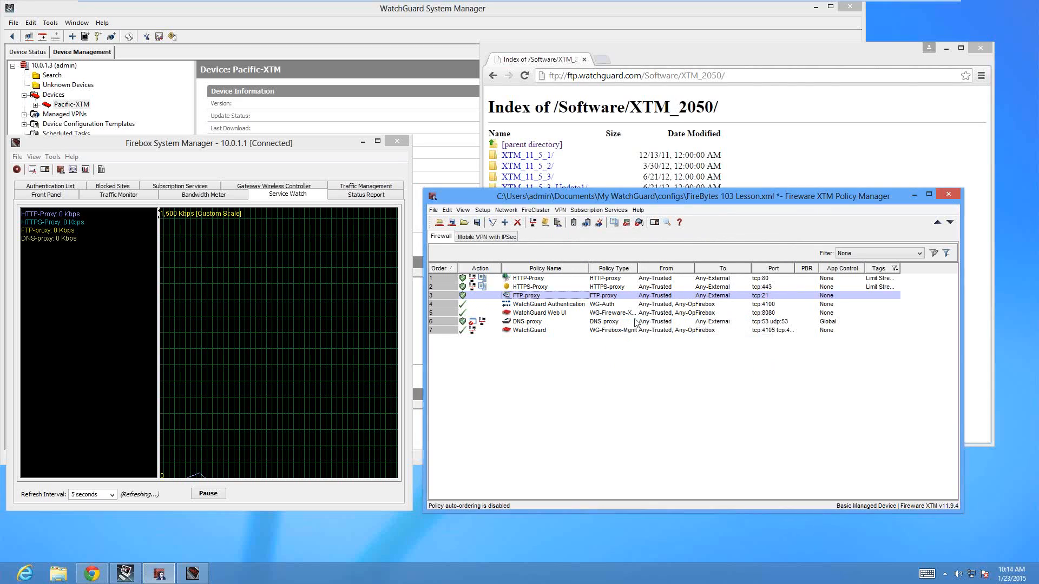
pyautogui.click(482, 210)
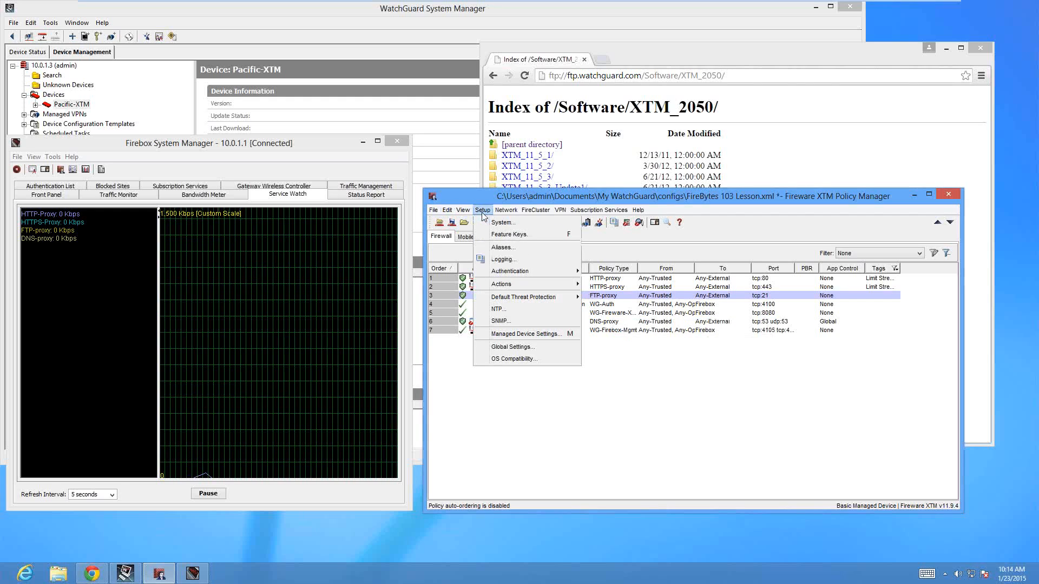
pyautogui.click(483, 211)
# Review the advanced traffic management and QoS settings of the External interface in the network configuration
pyautogui.click(506, 211)
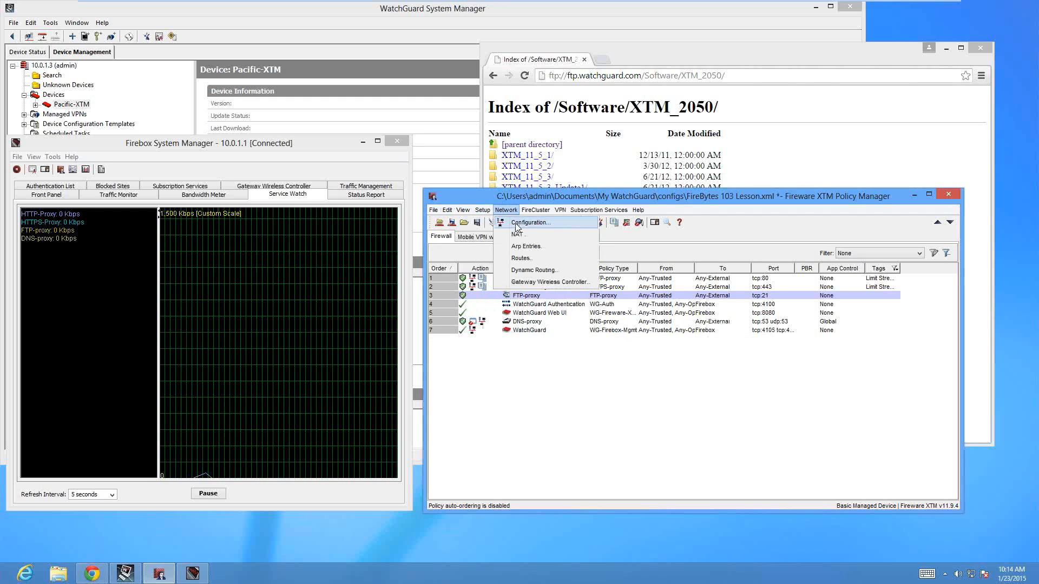
pyautogui.click(517, 225)
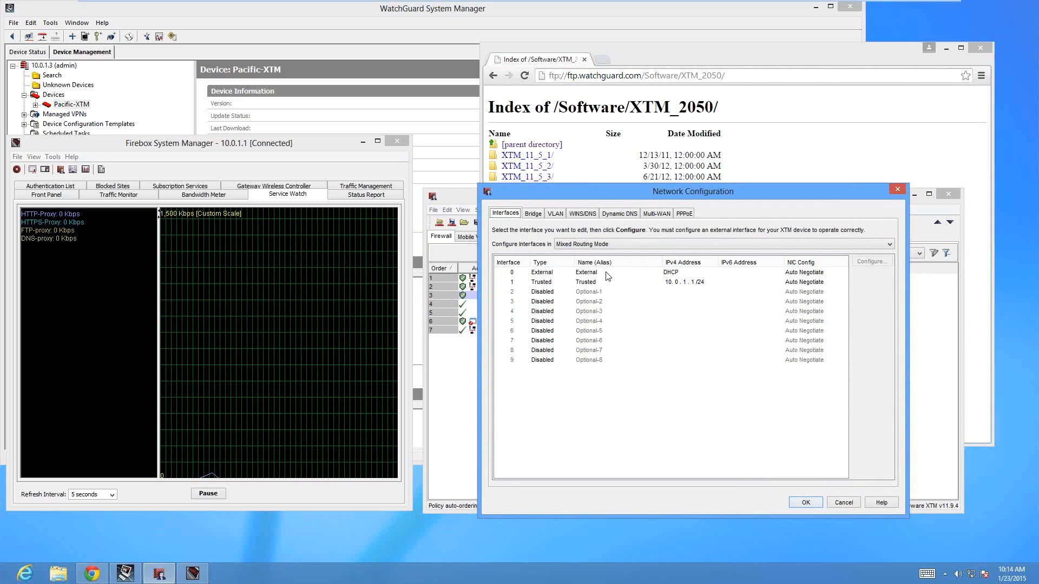
pyautogui.doubleClick(607, 273)
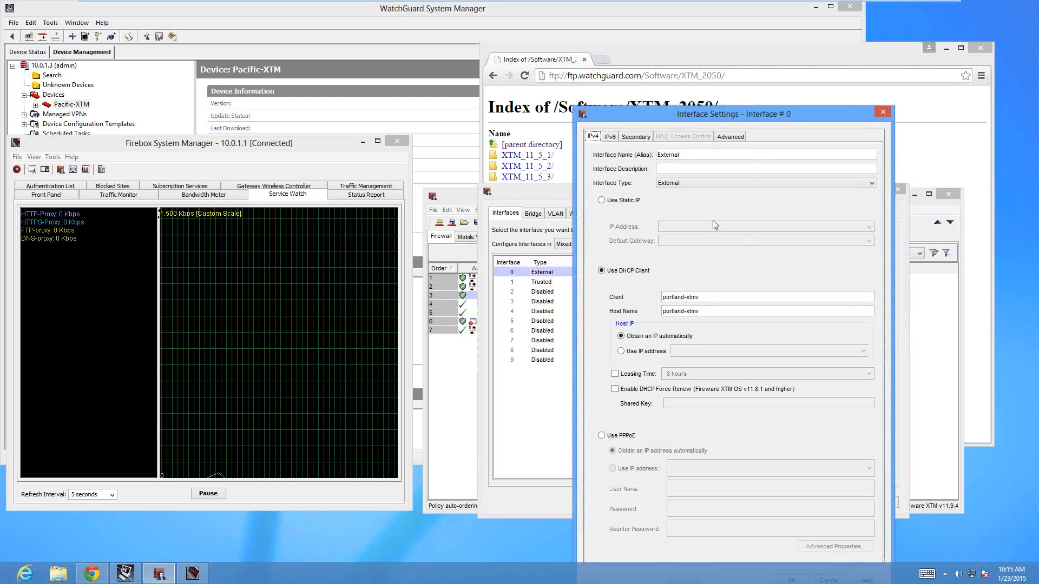
pyautogui.click(730, 136)
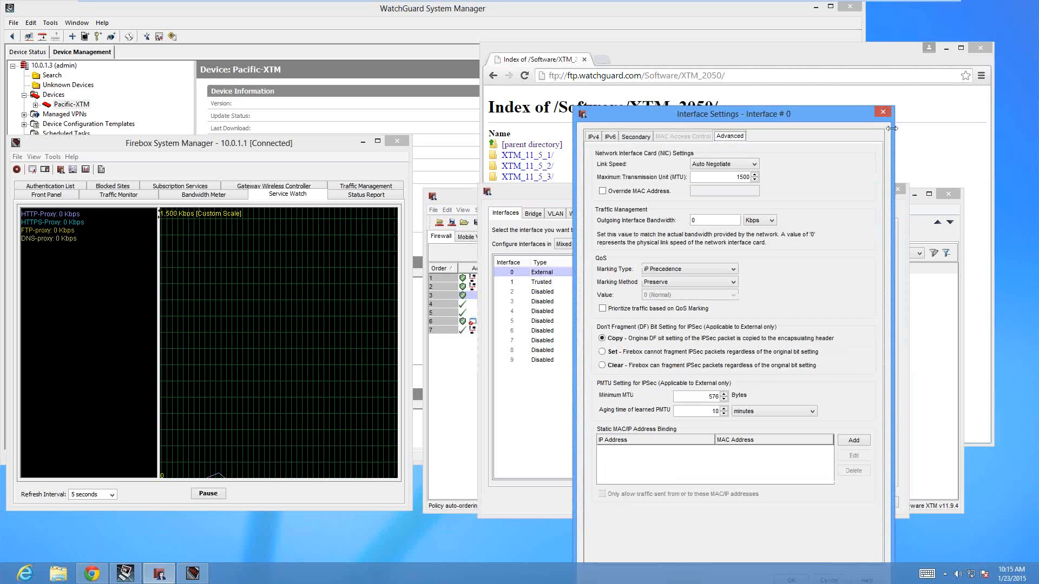
pyautogui.click(881, 114)
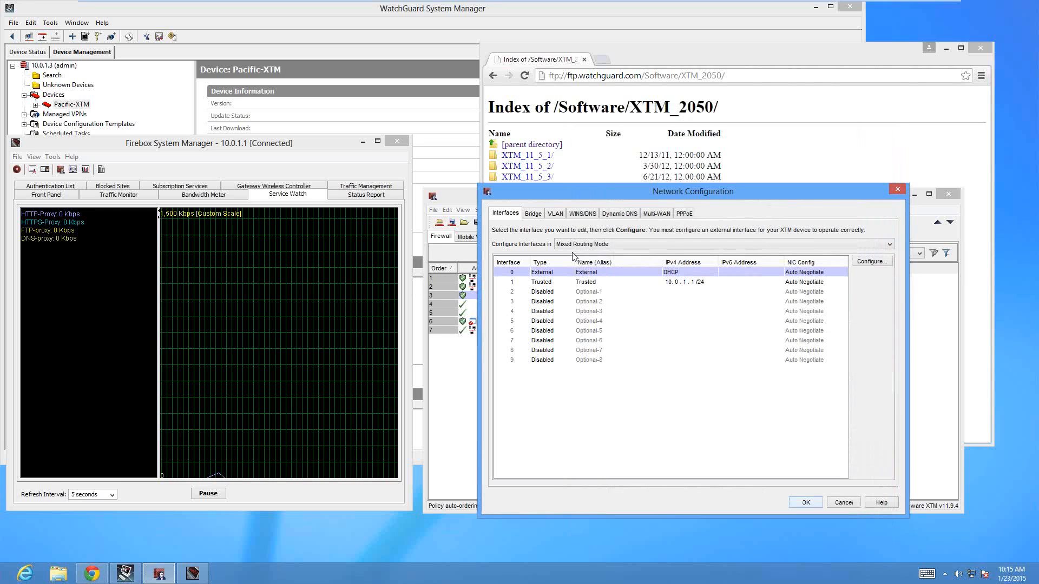
# Review the Trusted interface's outgoing bandwidth and QoS marking settings, and close the network configuration
pyautogui.doubleClick(602, 289)
pyautogui.click(737, 136)
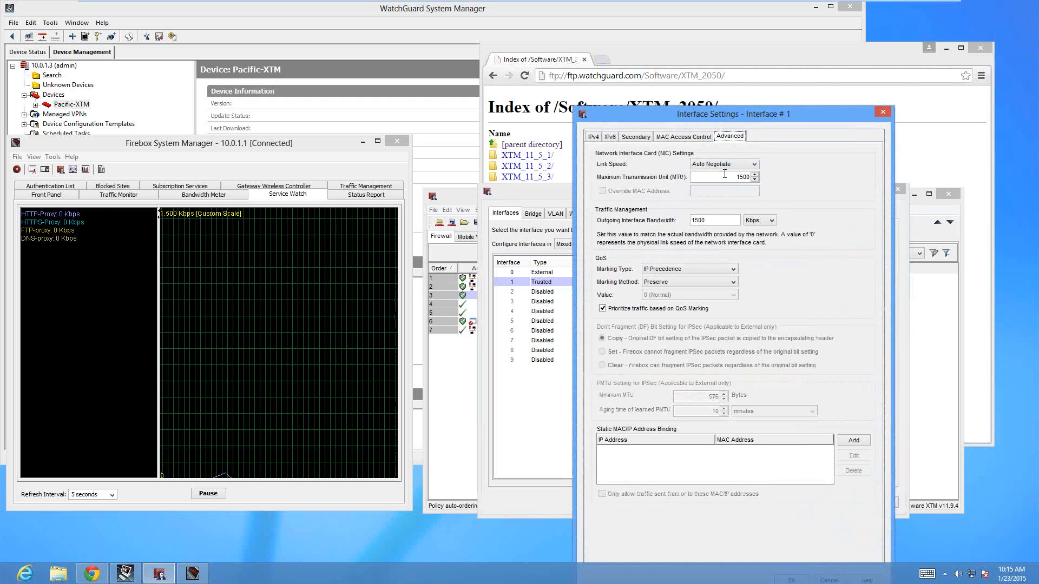
pyautogui.click(721, 220)
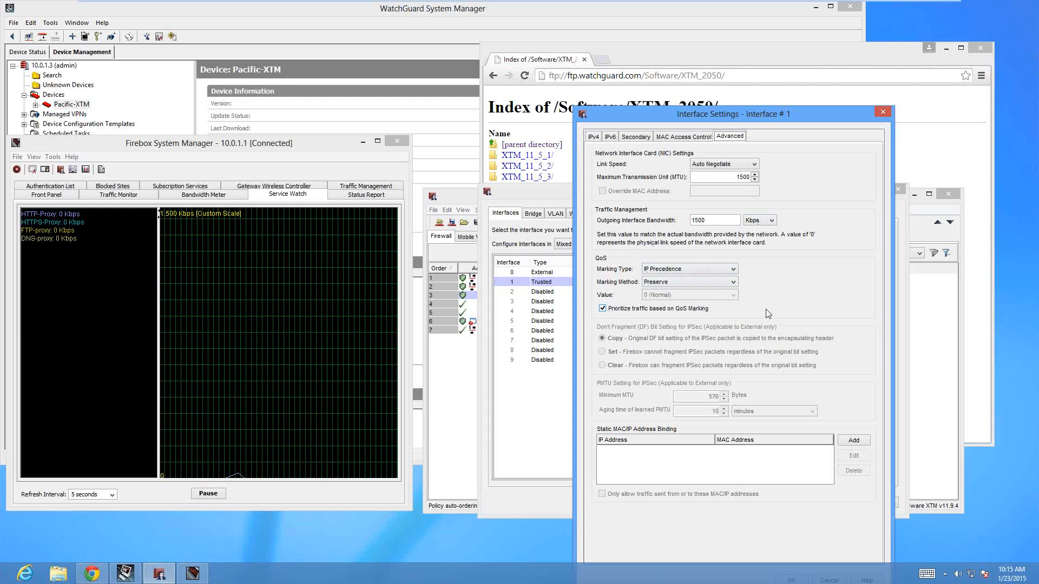
pyautogui.click(883, 112)
pyautogui.click(897, 189)
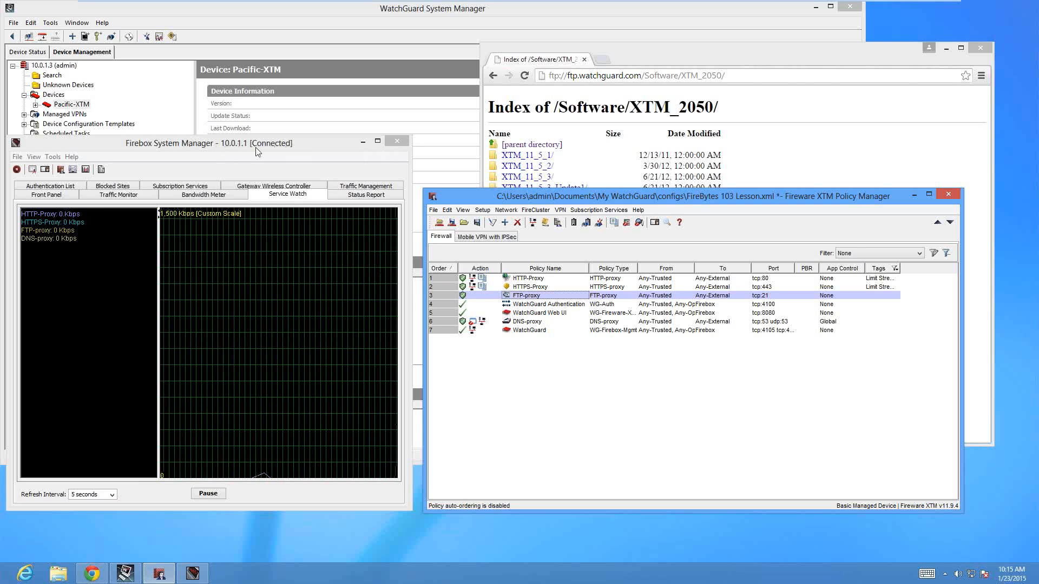
# Glance at Service Watch in Firebox System Manager and open the advanced QoS settings of the WatchGuard policy in Policy Manager
pyautogui.click(277, 196)
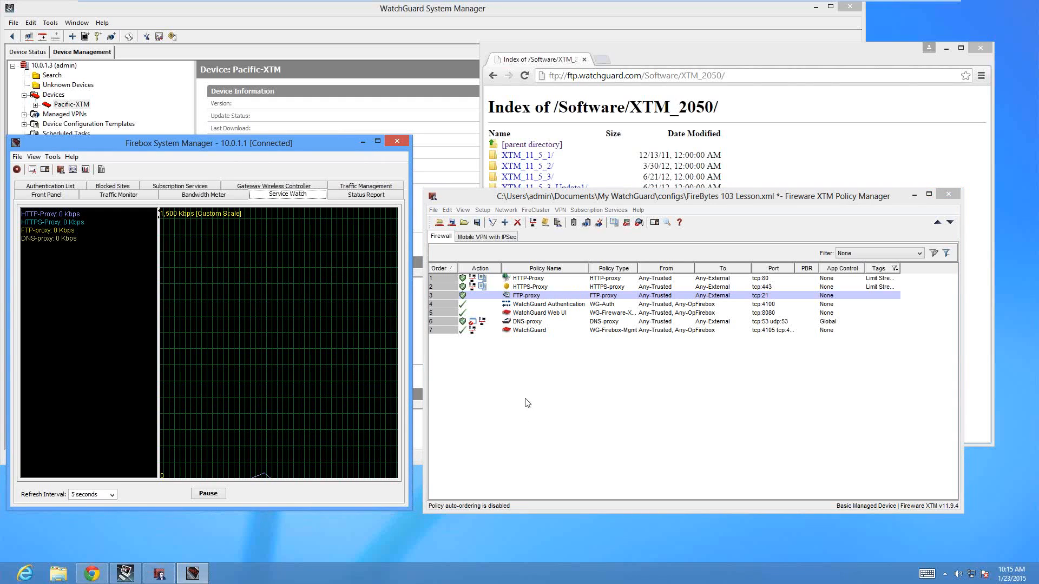
pyautogui.doubleClick(517, 331)
pyautogui.click(800, 170)
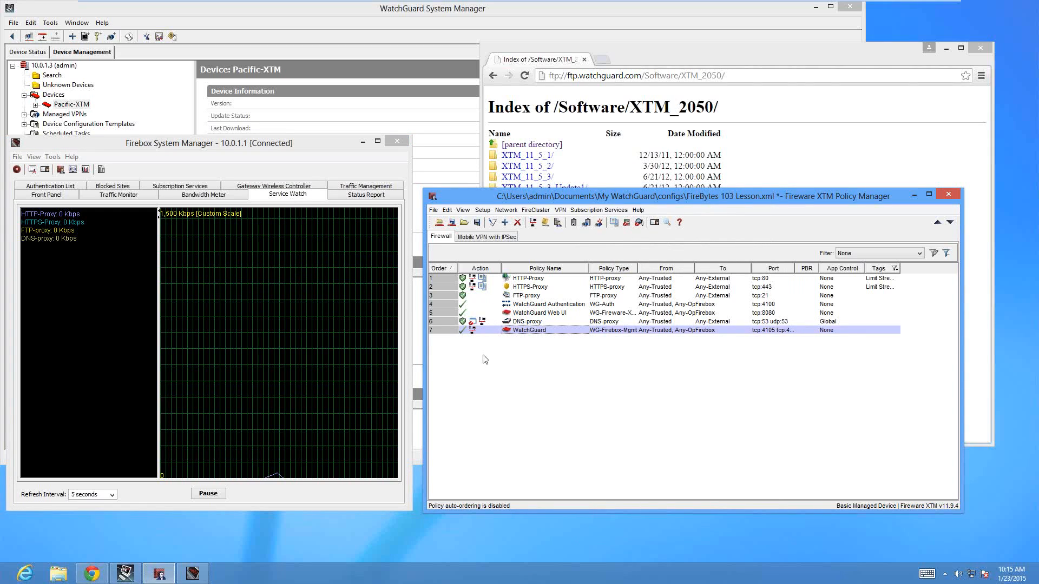
pyautogui.press('Return')
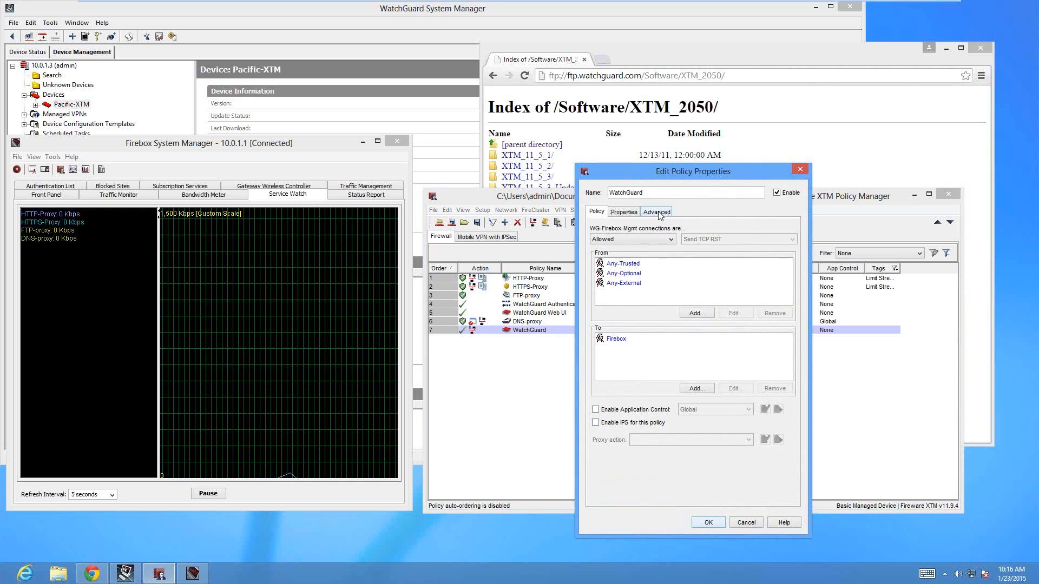
pyautogui.click(658, 215)
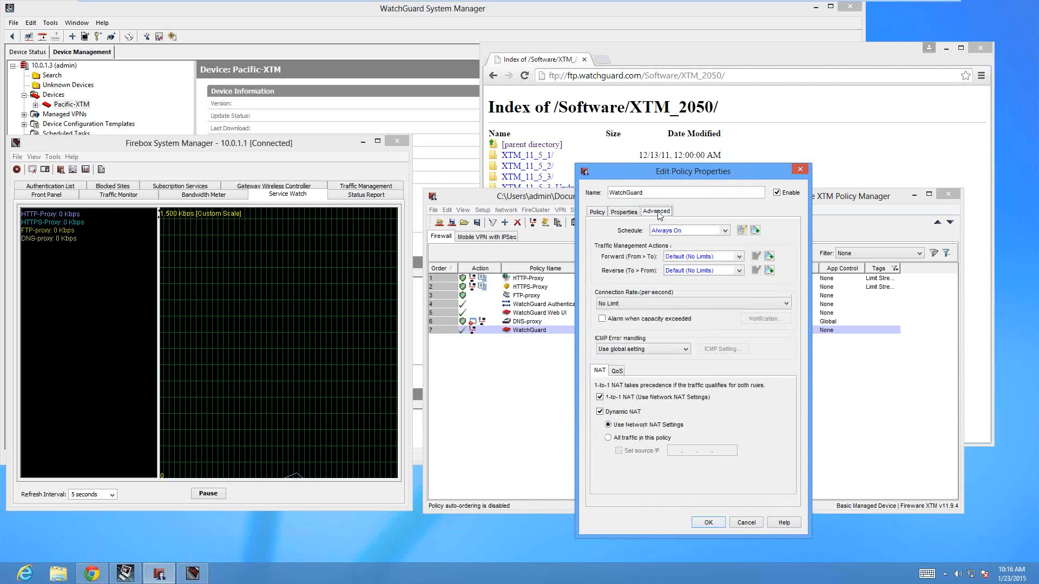
pyautogui.click(617, 371)
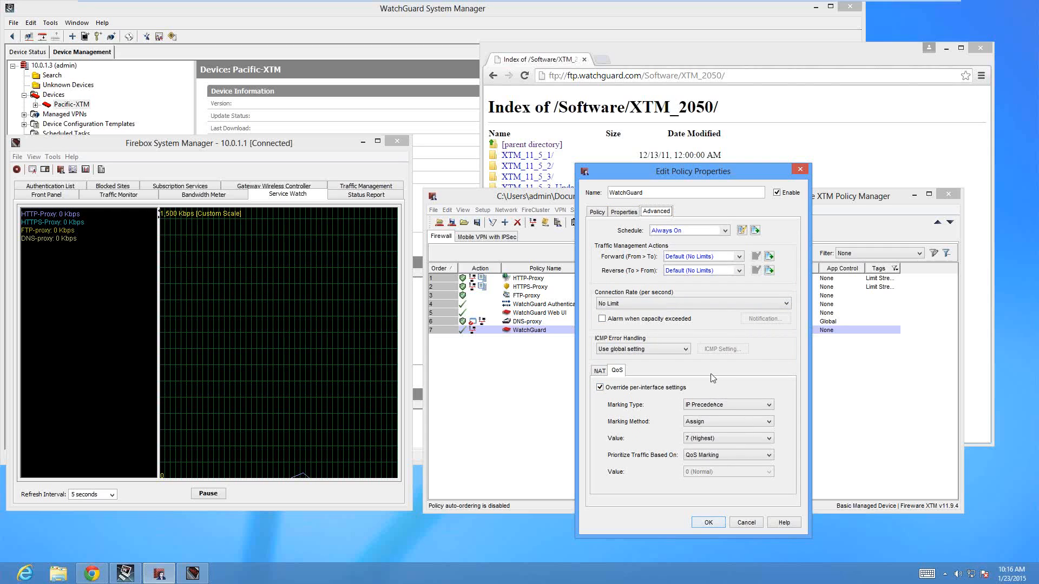
# Choose IP Precedence as the WatchGuard policy's QoS marking type, check the marking method, and choose 7 (Highest) as the marking value
pyautogui.click(712, 405)
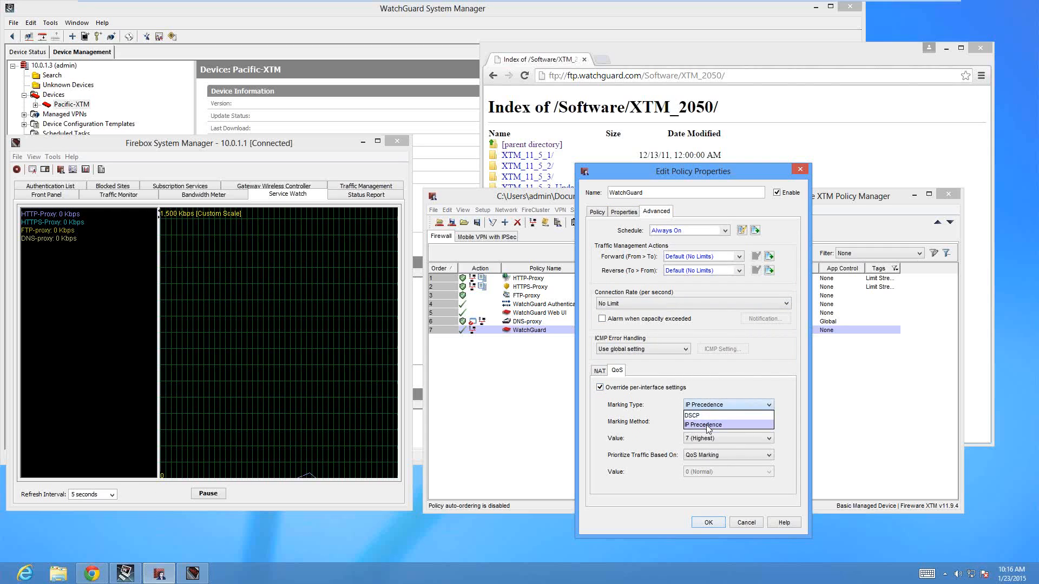
pyautogui.click(705, 425)
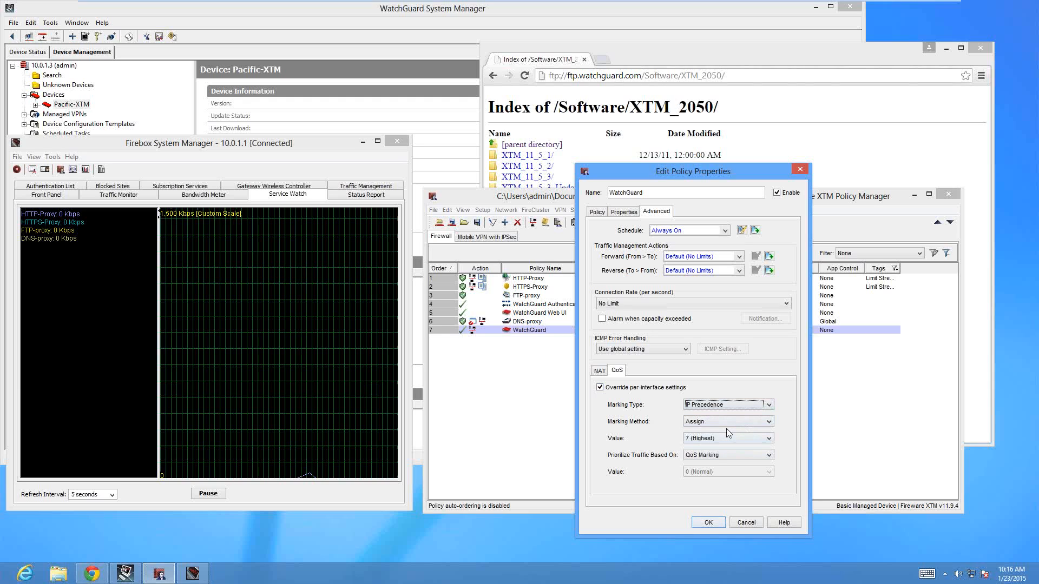
pyautogui.click(722, 423)
pyautogui.click(726, 441)
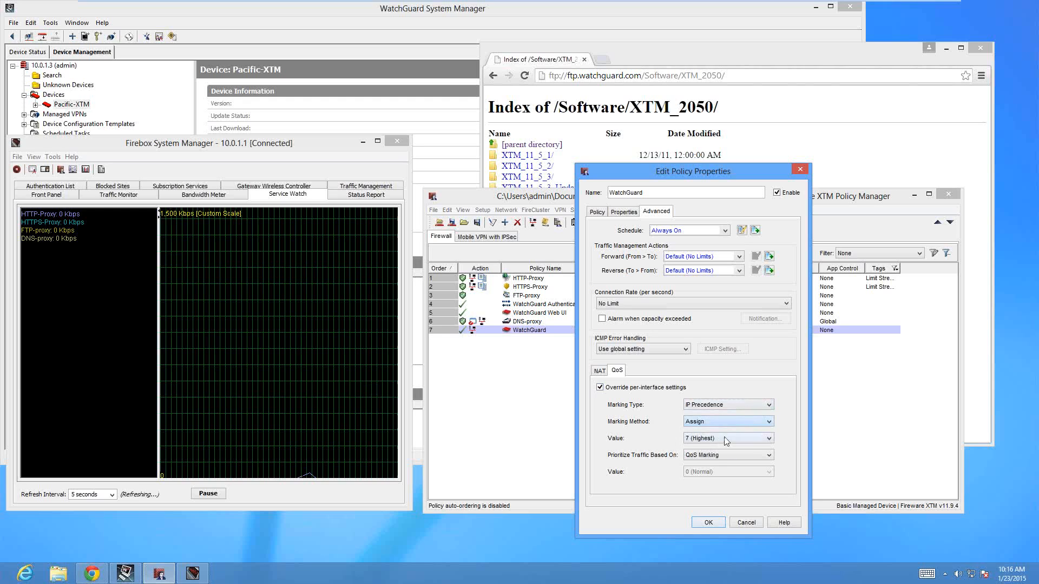
pyautogui.click(727, 439)
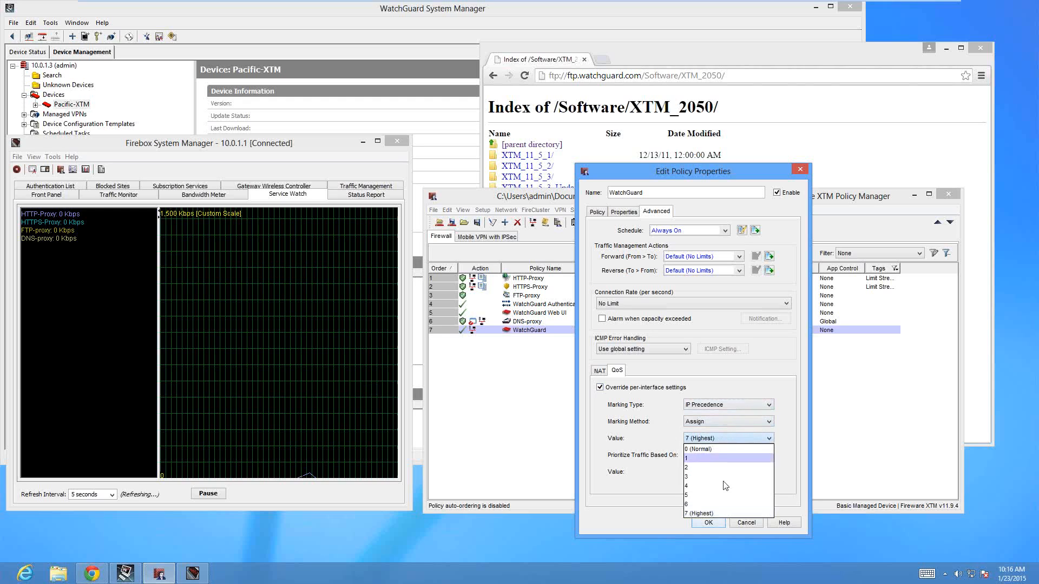
pyautogui.click(699, 513)
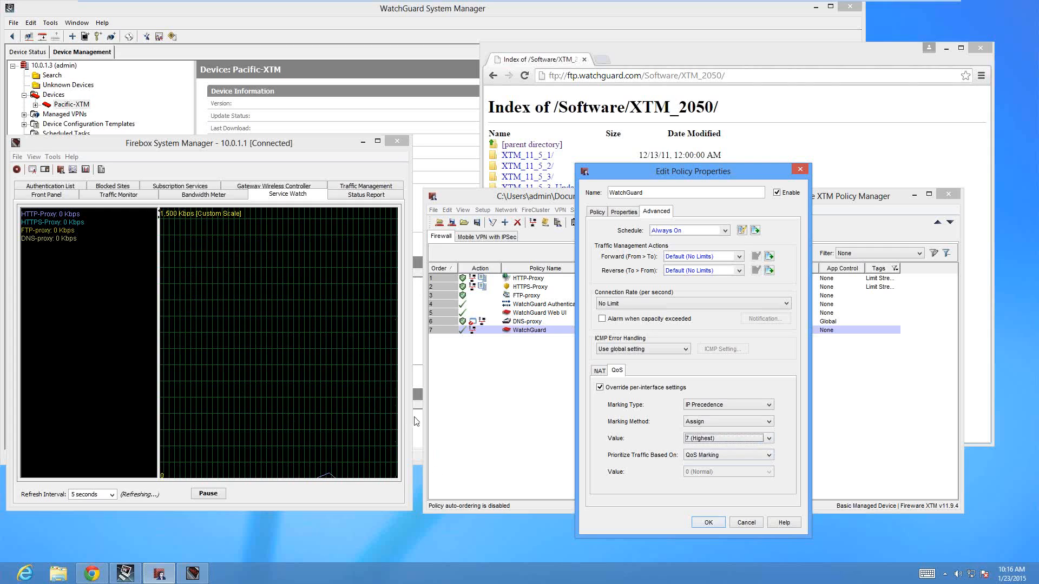
# Try prioritizing the WatchGuard policy's traffic by Custom Value and look through the available priority values
pyautogui.click(708, 457)
pyautogui.click(696, 475)
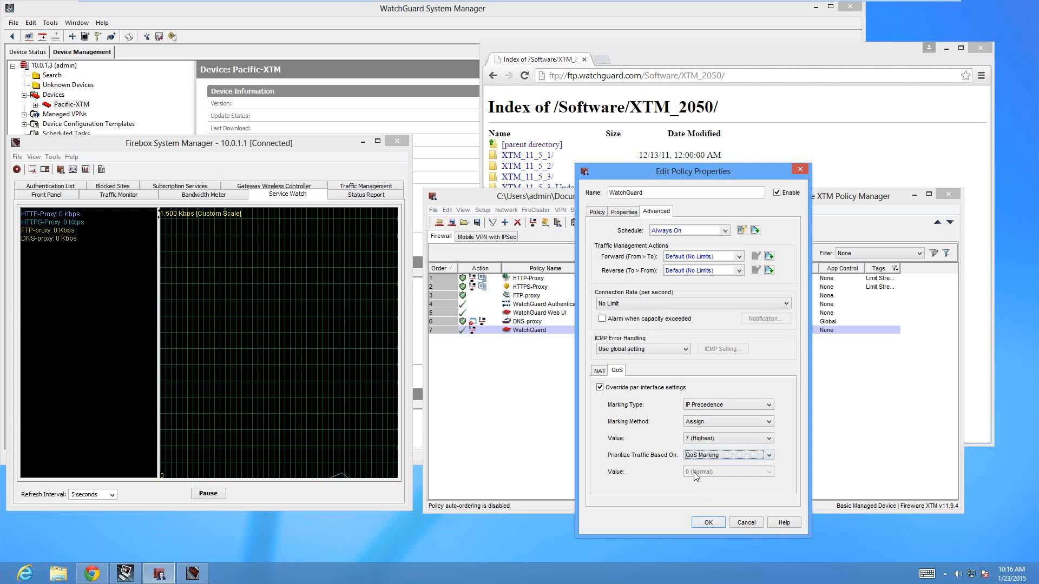
pyautogui.click(702, 457)
pyautogui.click(698, 471)
pyautogui.click(726, 471)
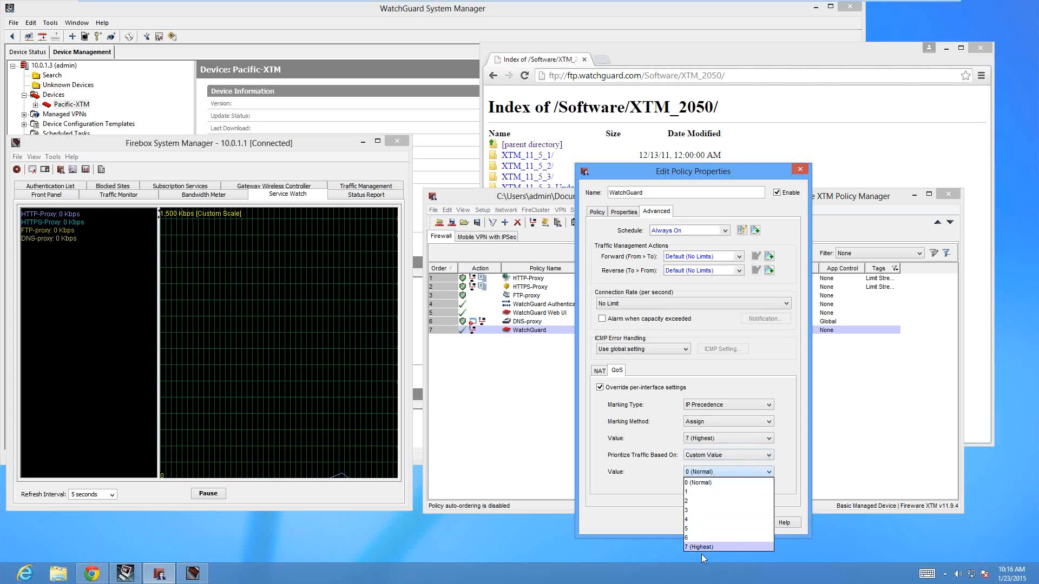
pyautogui.click(663, 506)
# Base the WatchGuard policy's traffic prioritization on QoS Marking and accept the policy properties
pyautogui.click(718, 453)
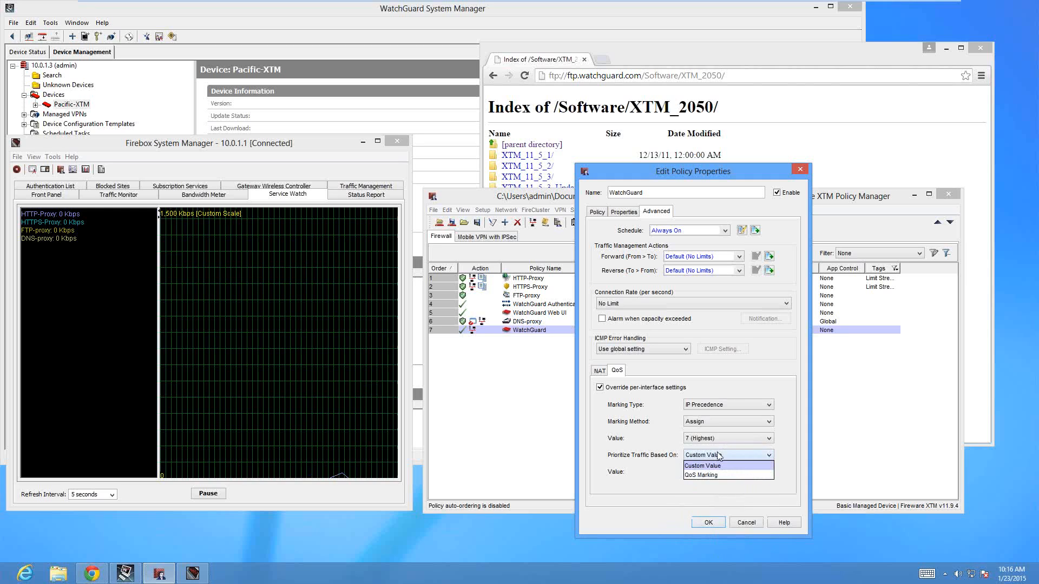
pyautogui.click(702, 474)
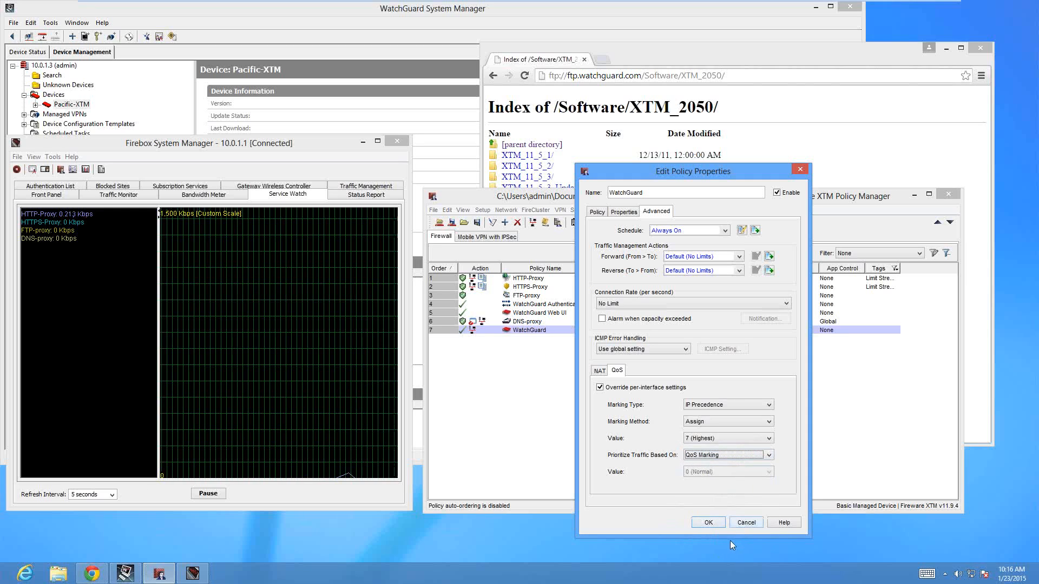
pyautogui.click(712, 527)
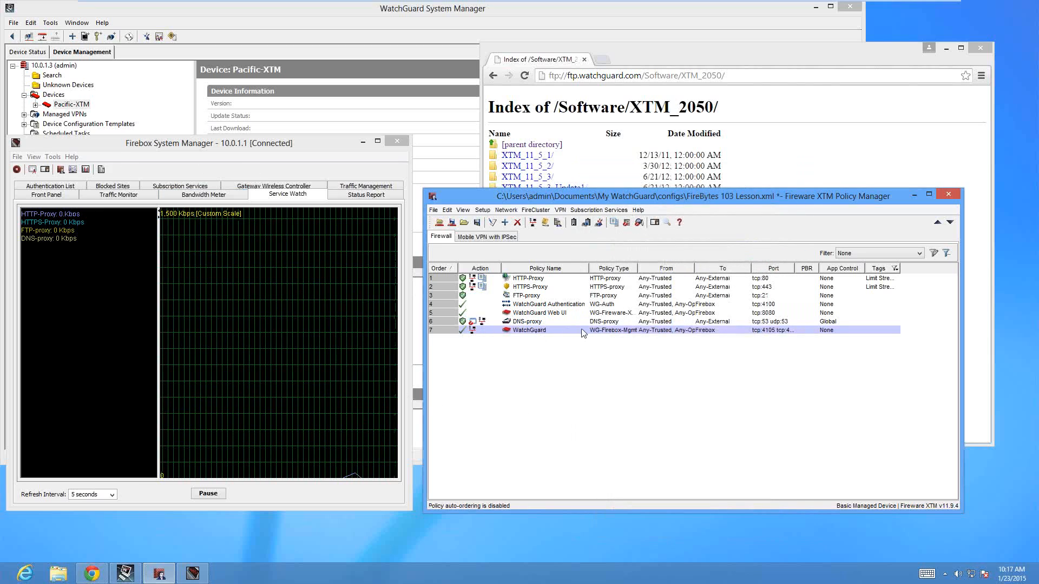
# Open the DNS-proxy policy's advanced properties and examine its QoS marking settings
pyautogui.click(535, 322)
pyautogui.doubleClick(535, 322)
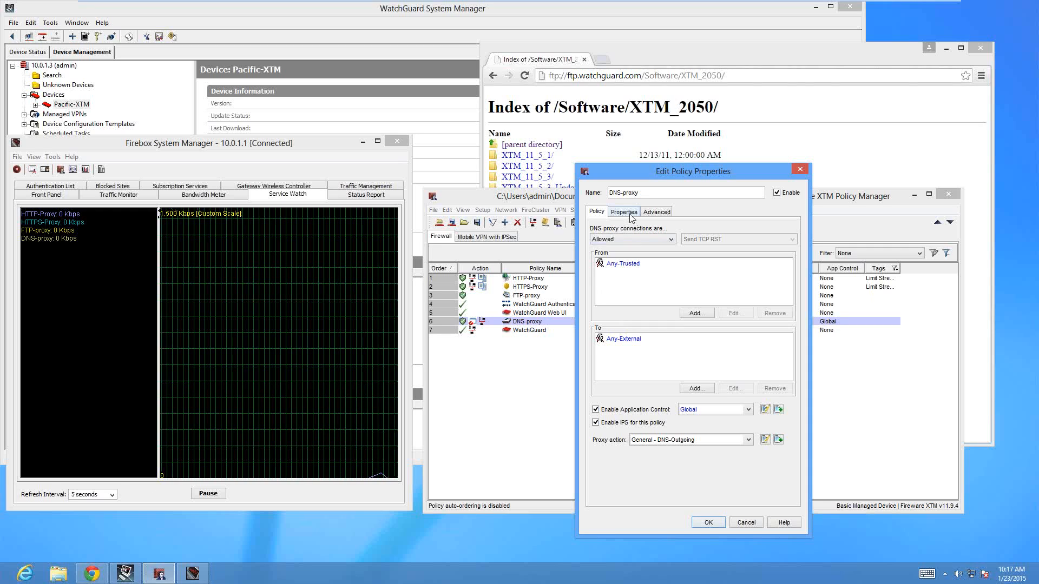
pyautogui.click(655, 216)
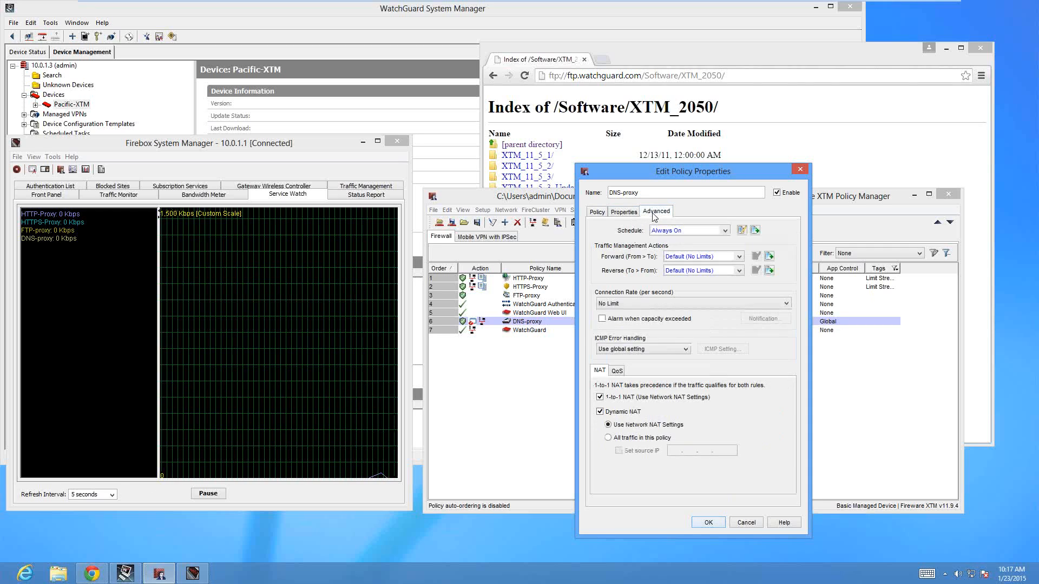
pyautogui.click(618, 374)
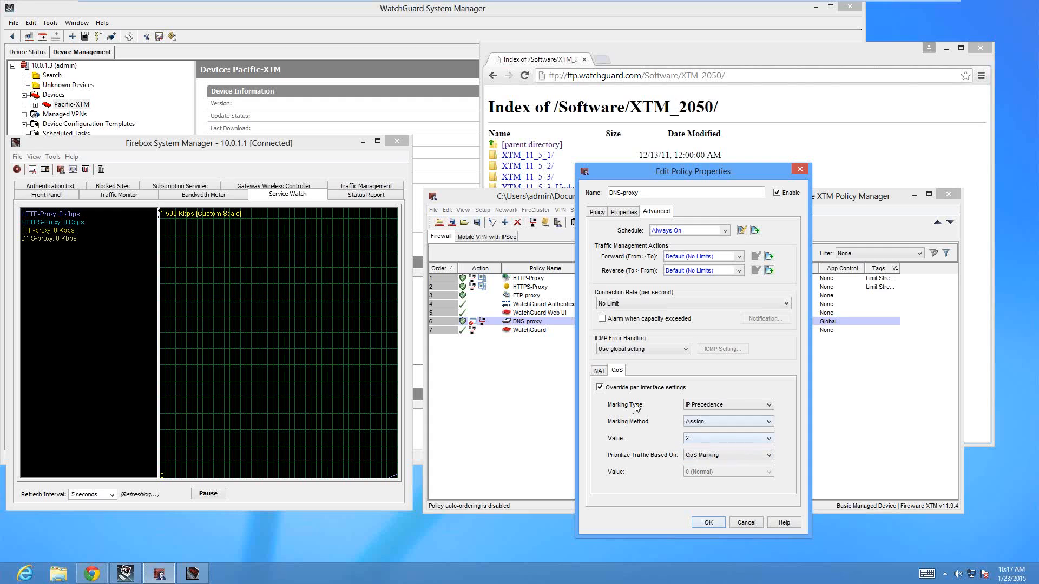
# Look through the DNS-proxy policy's QoS marking values, keep 2, and dismiss the policy properties without saving
pyautogui.click(703, 436)
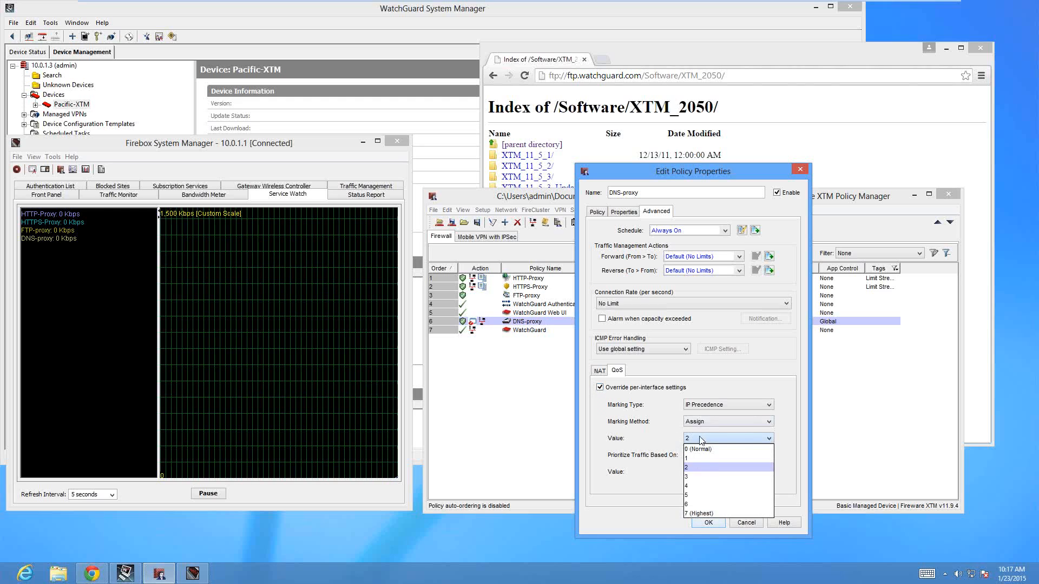
pyautogui.click(693, 468)
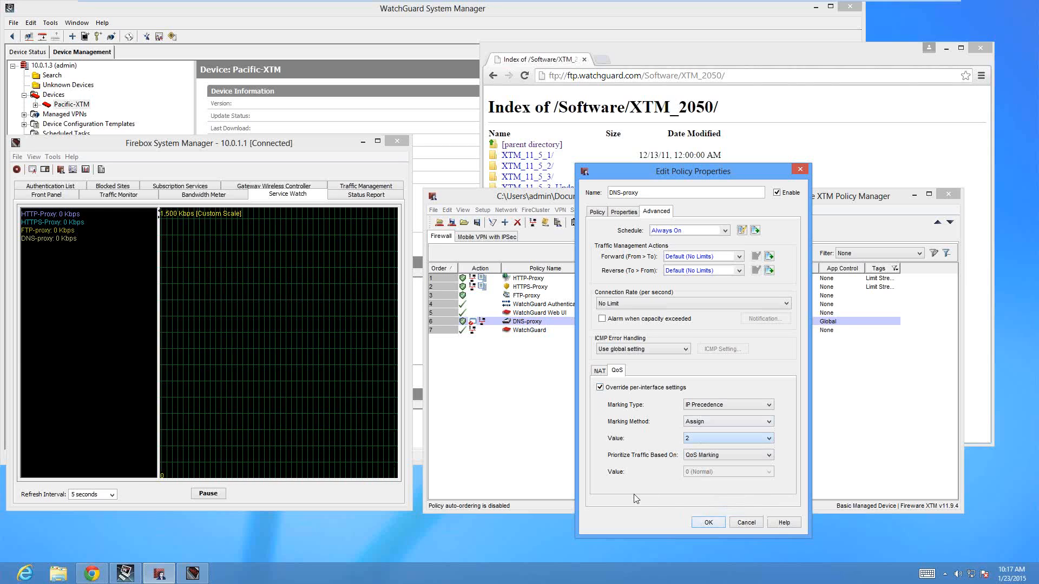
pyautogui.click(745, 522)
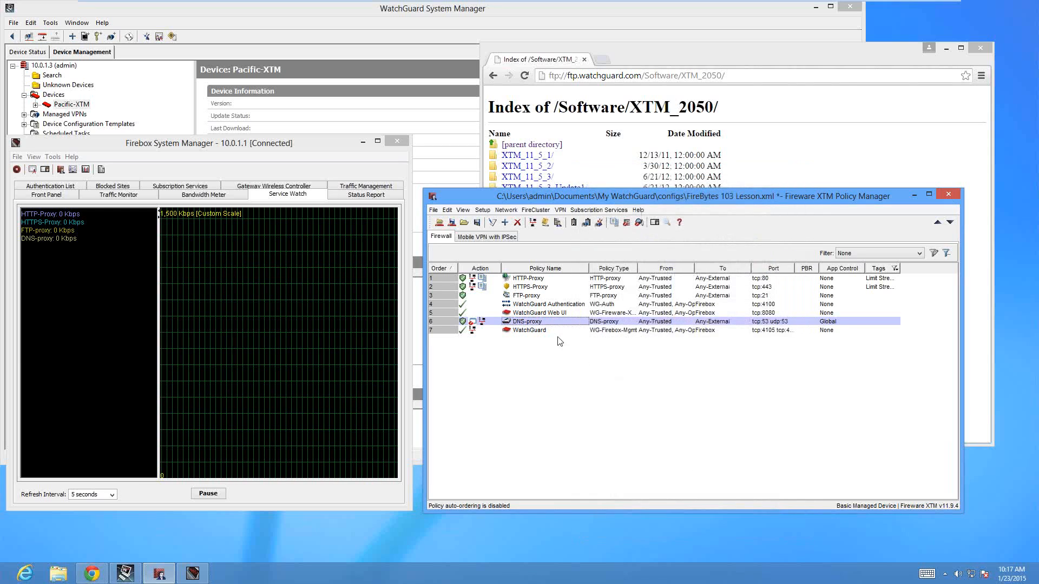
# Open the FTP-proxy policy's advanced properties, examine its QoS marking settings, and dismiss them without saving
pyautogui.doubleClick(531, 297)
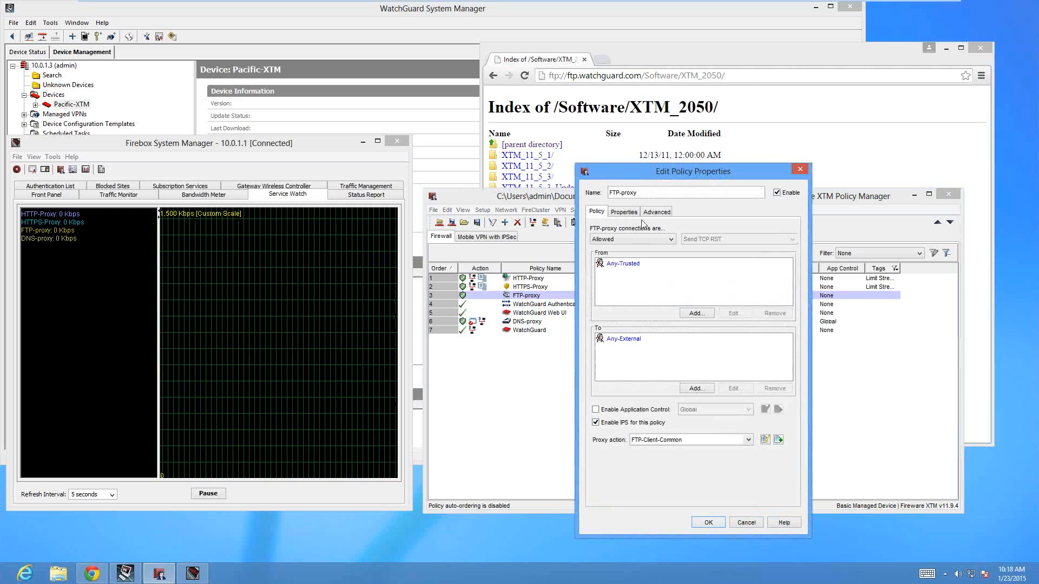
pyautogui.click(655, 213)
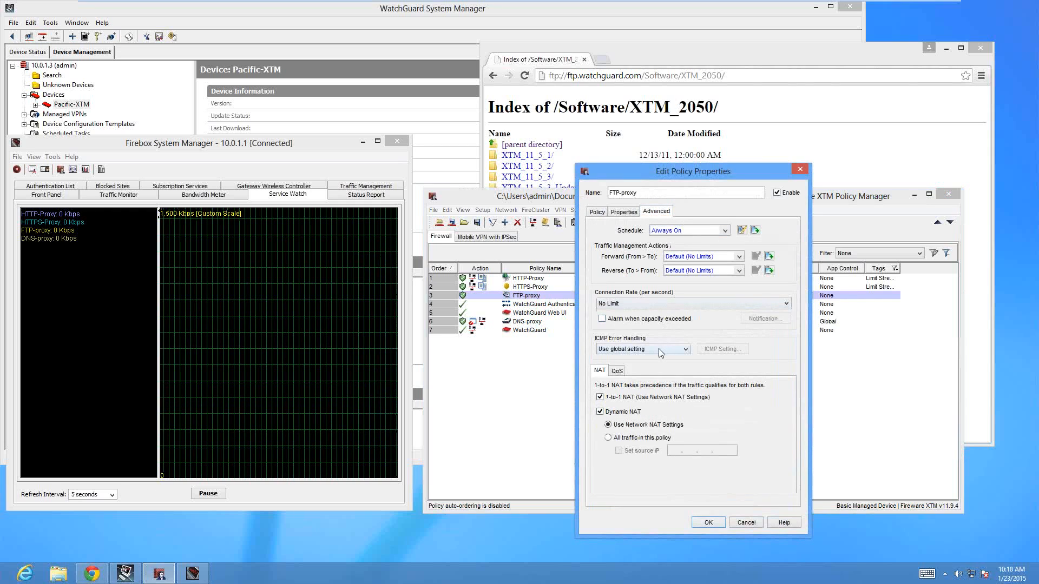
pyautogui.click(617, 372)
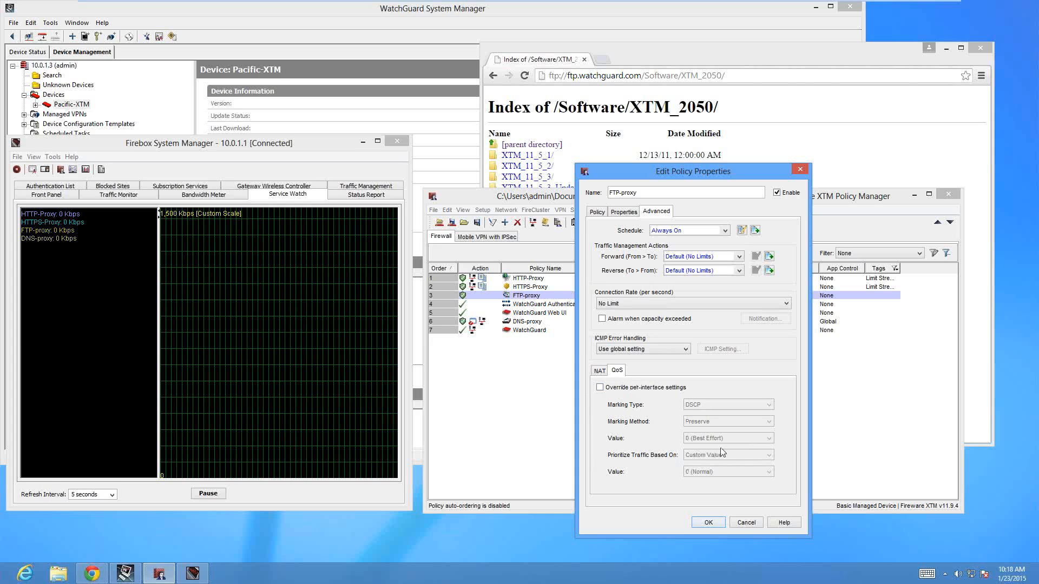
pyautogui.click(754, 525)
# Open the HTTP-Proxy policy's advanced QoS settings and review the marking type and value choices, keeping IP Precedence and 2
pyautogui.doubleClick(533, 279)
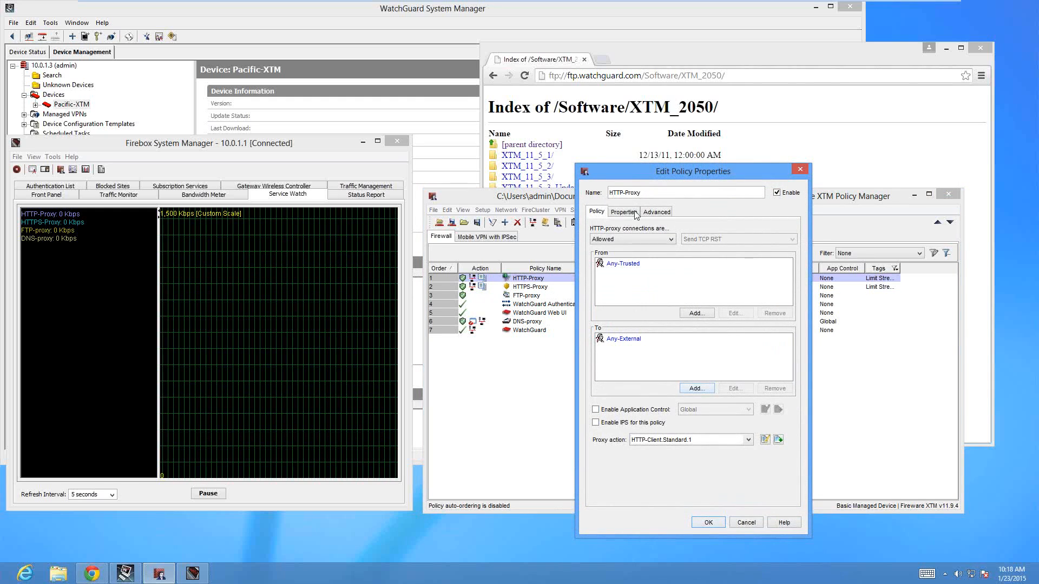
pyautogui.click(653, 213)
pyautogui.click(617, 371)
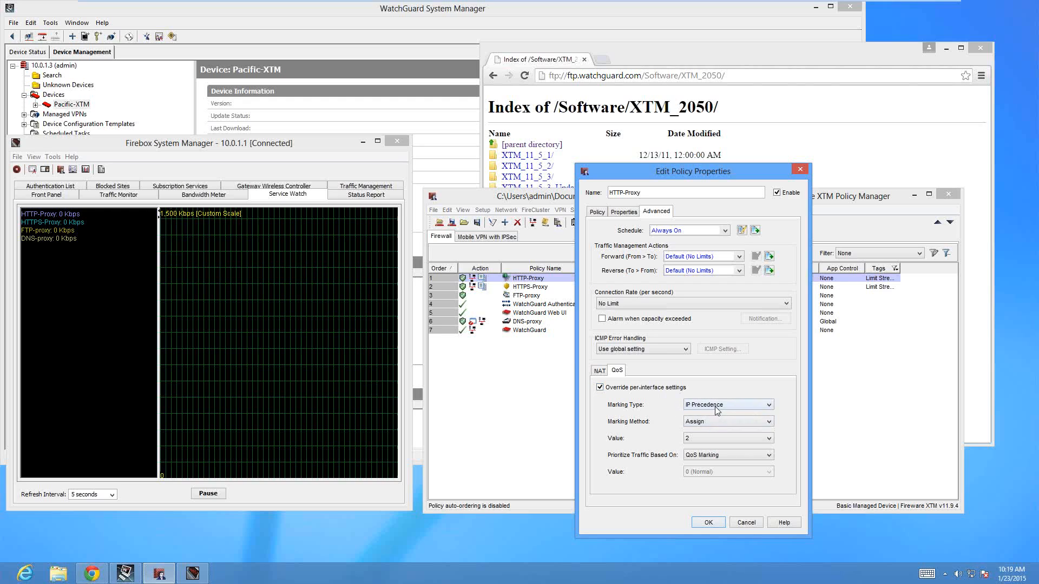
pyautogui.click(738, 404)
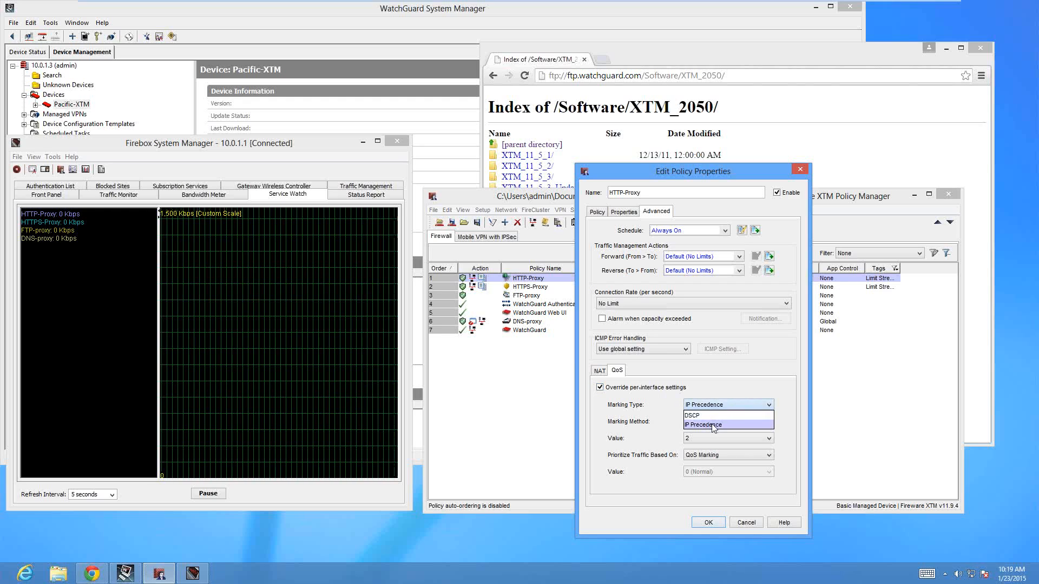
pyautogui.click(727, 426)
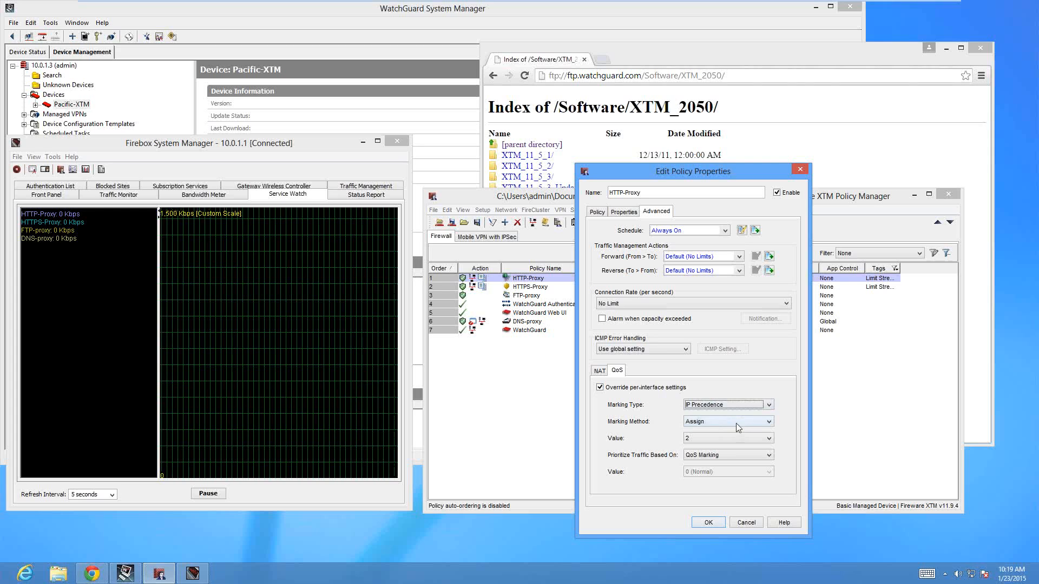
pyautogui.click(713, 439)
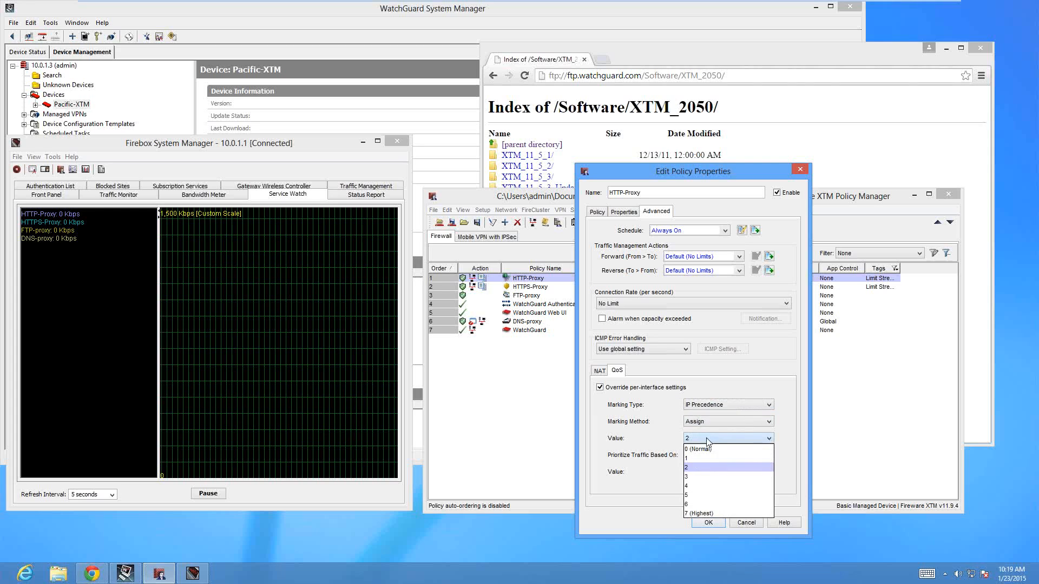
pyautogui.click(690, 467)
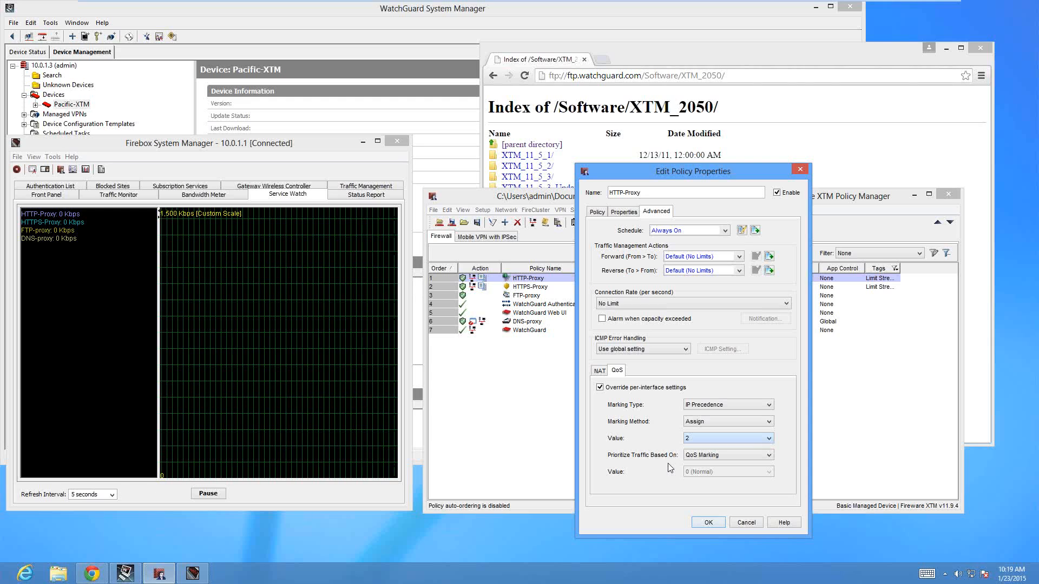
# Check the HTTP-Proxy policy's available marking values and types once more, and dismiss the policy properties without saving
pyautogui.click(747, 523)
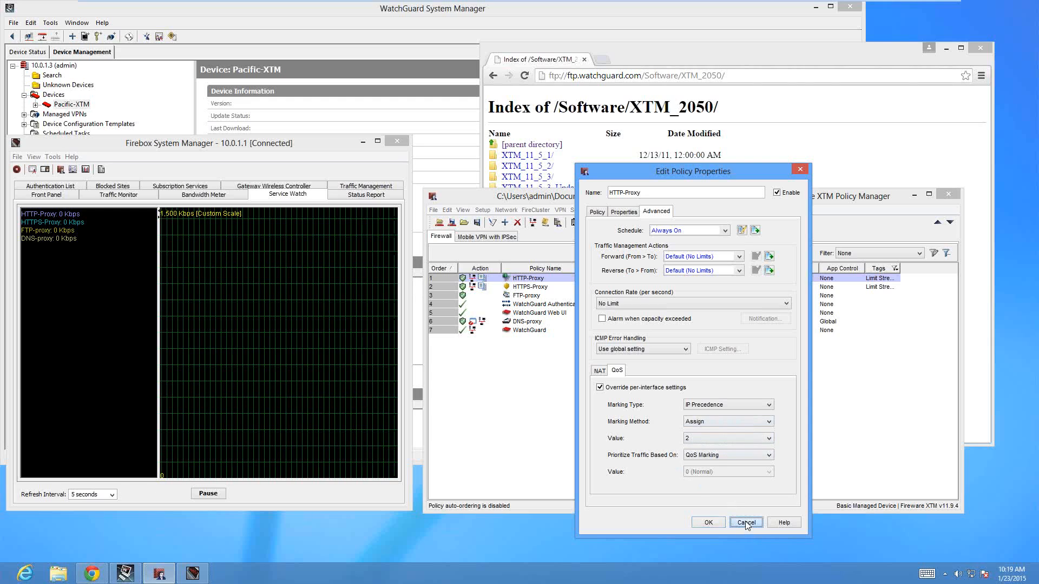
pyautogui.click(702, 440)
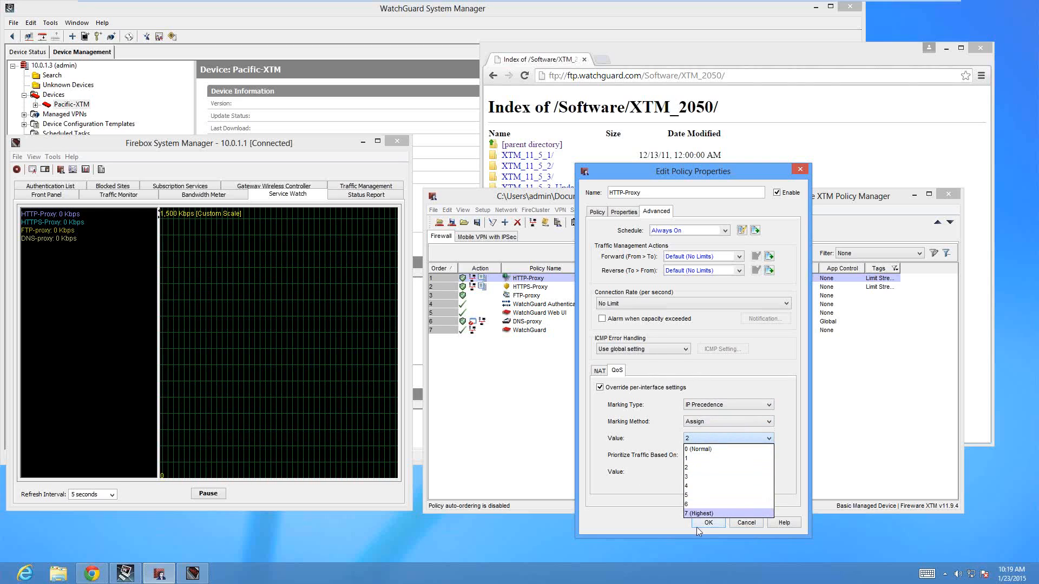
pyautogui.click(720, 391)
pyautogui.click(730, 404)
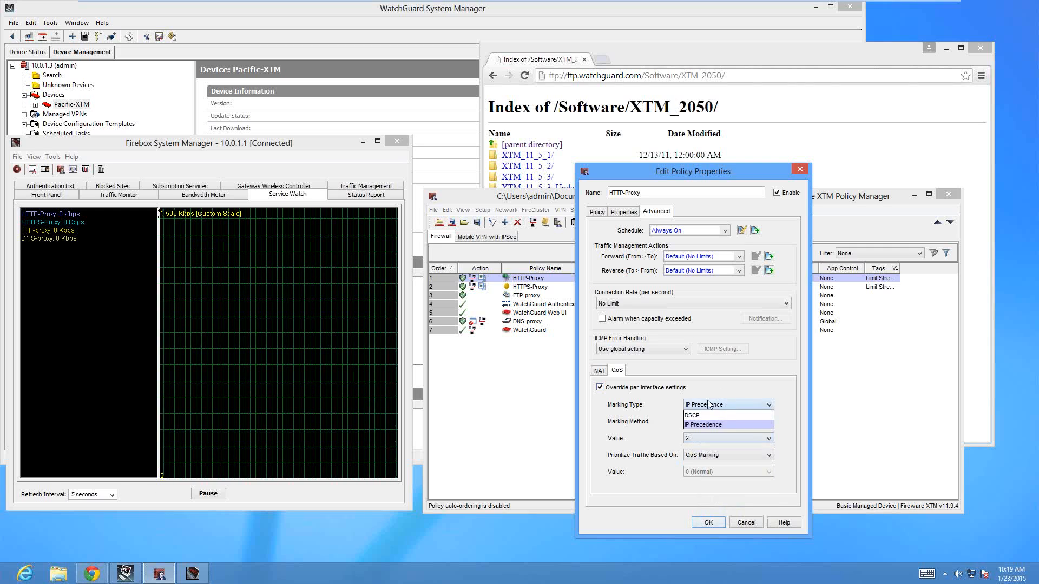
pyautogui.click(698, 426)
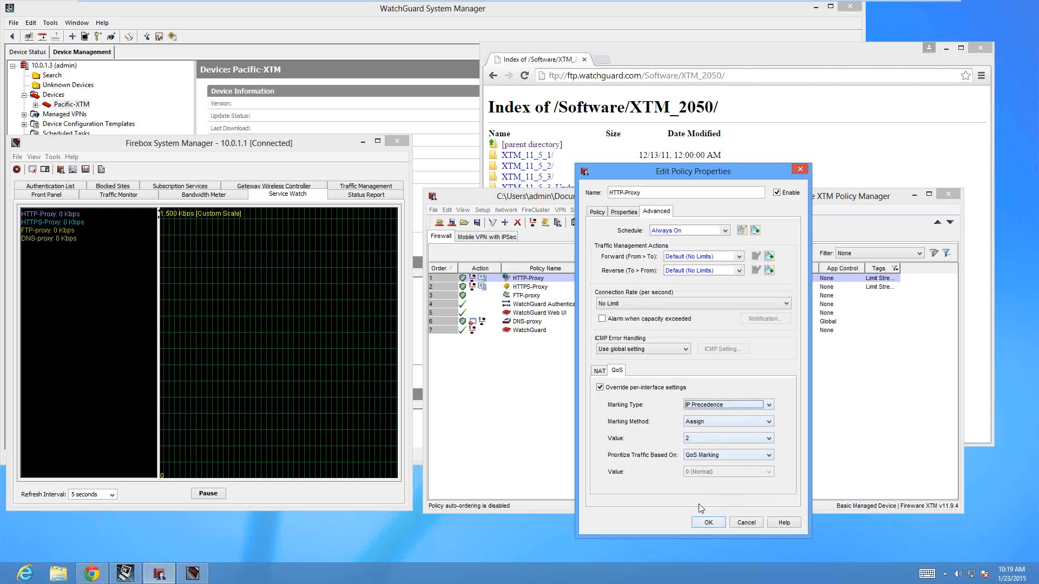
pyautogui.click(750, 524)
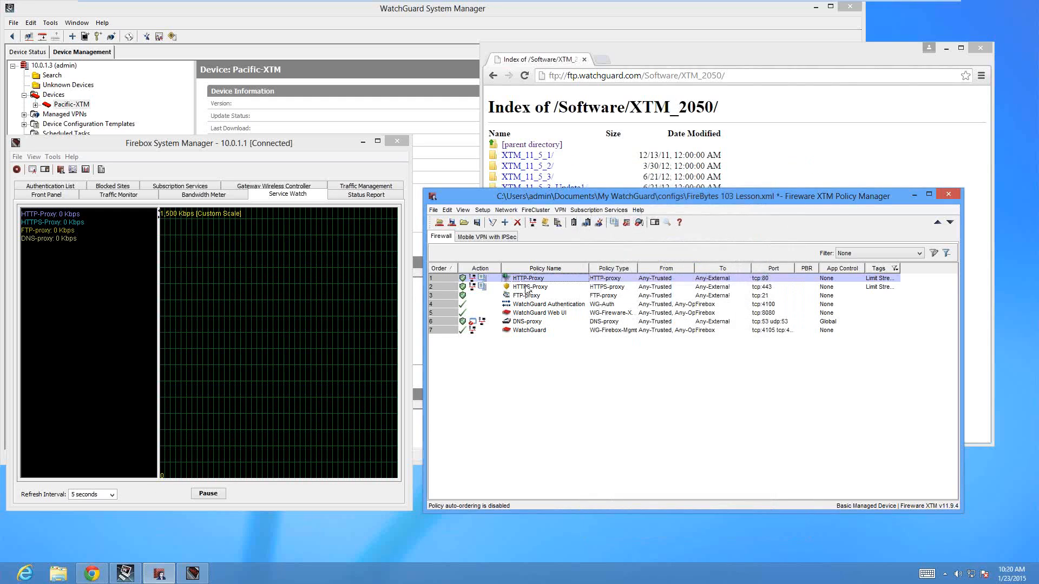
# Examine the HTTPS-Proxy policy's advanced QoS marking settings without saving changes, and select the DNS-proxy policy in the list
pyautogui.click(523, 288)
pyautogui.doubleClick(524, 288)
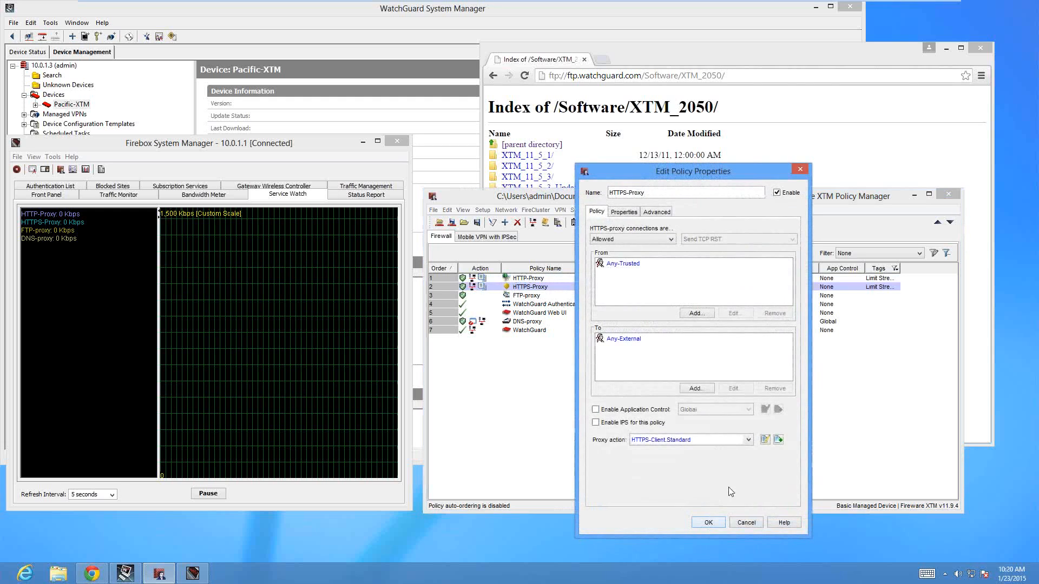
pyautogui.click(648, 212)
pyautogui.click(617, 371)
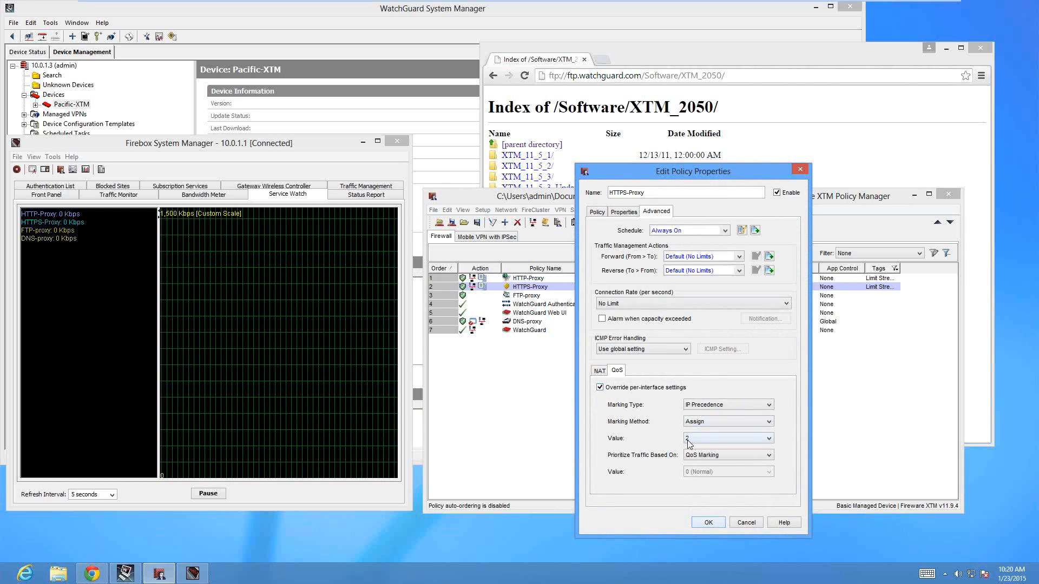
pyautogui.click(745, 523)
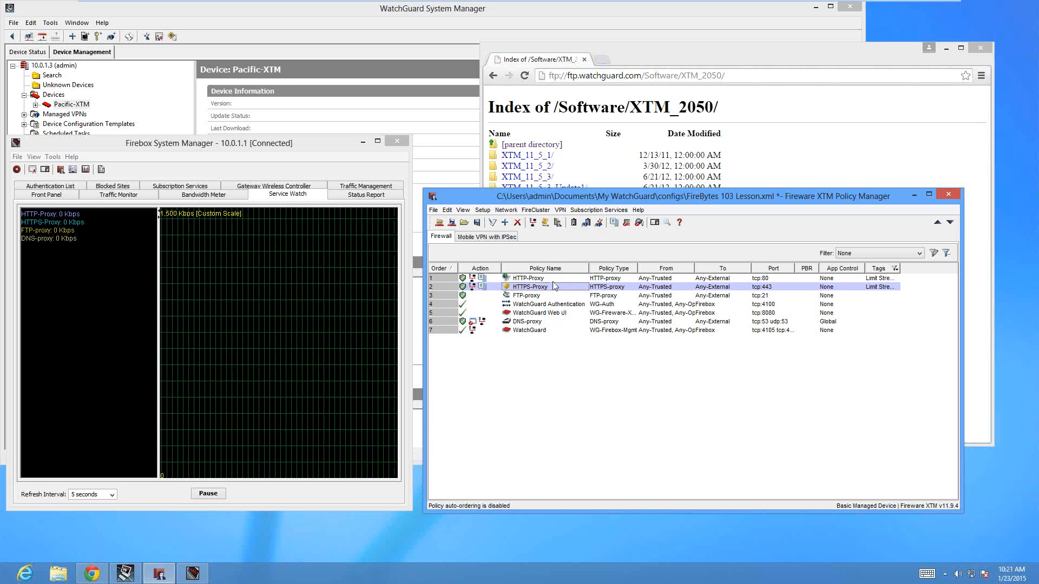
pyautogui.click(532, 322)
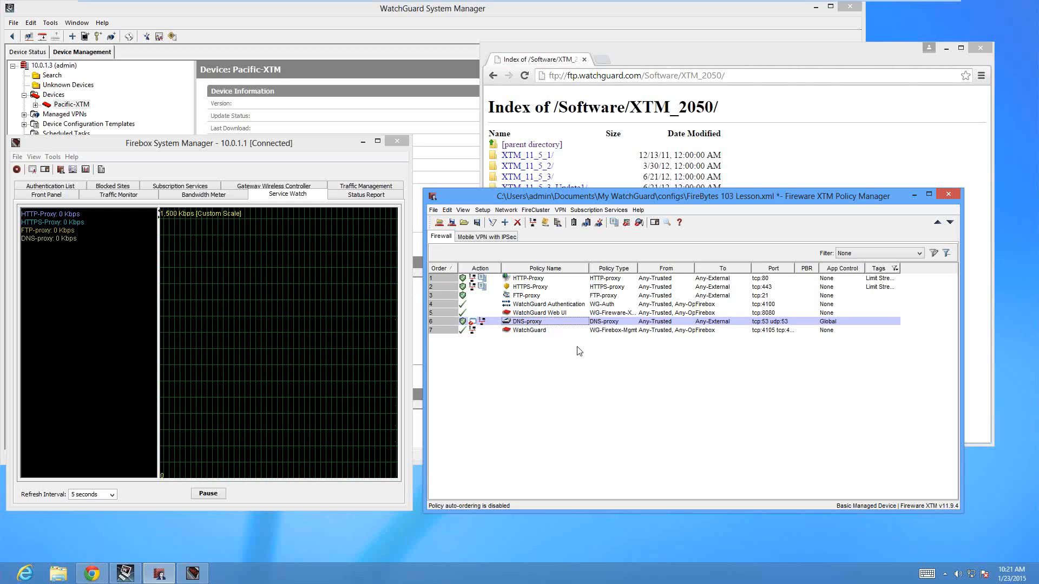
# Switch to the Chrome browser and open the XTM_11_9_1 folder in the FTP software index
pyautogui.click(604, 155)
pyautogui.click(539, 253)
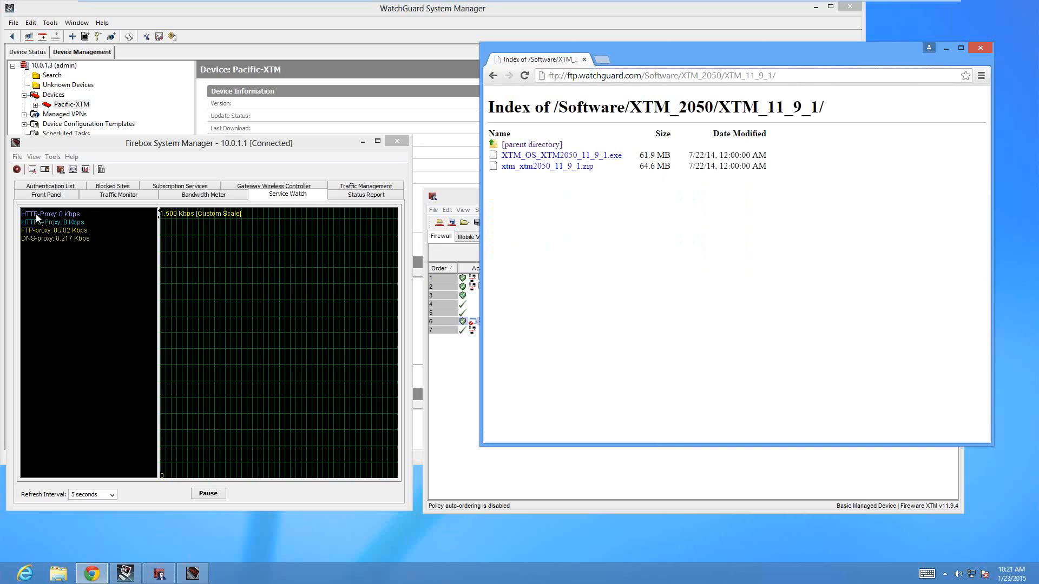
# Switch to Firebox System Manager, examine the Service Watch graph settings and the policies shown, and cancel the settings
pyautogui.rightClick(113, 287)
pyautogui.click(82, 315)
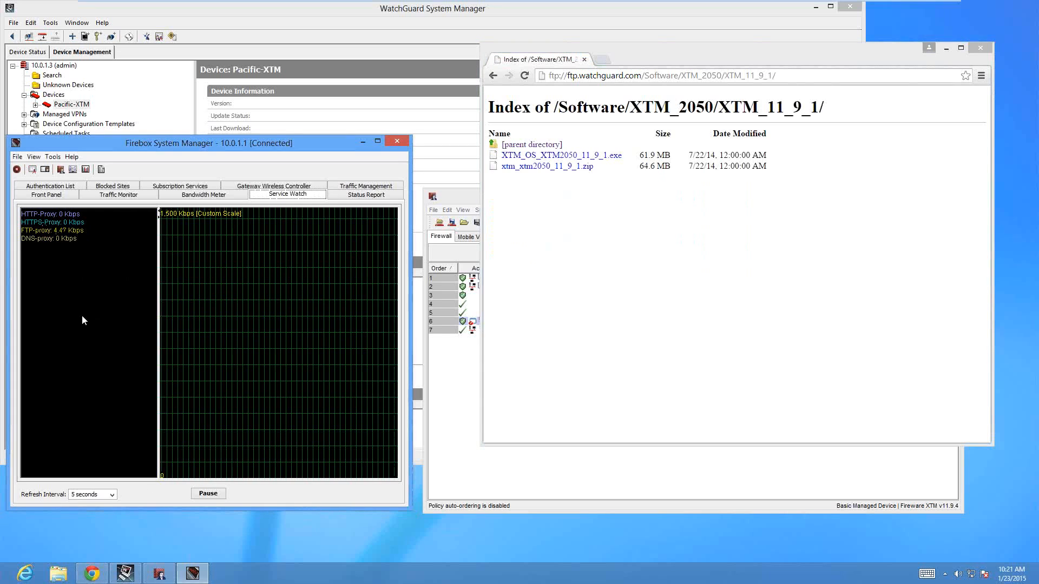
pyautogui.rightClick(87, 275)
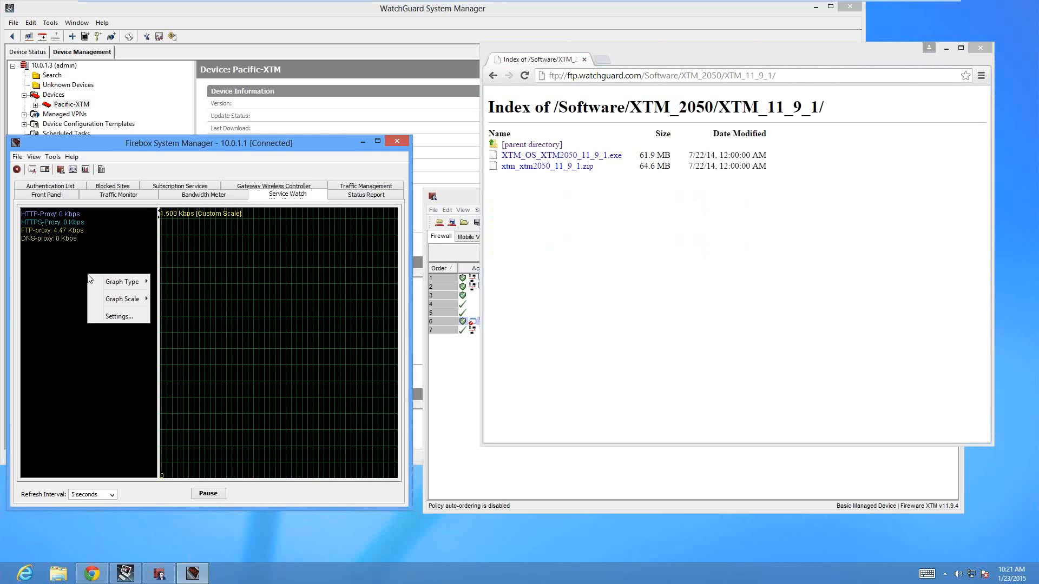
pyautogui.moveTo(92, 299)
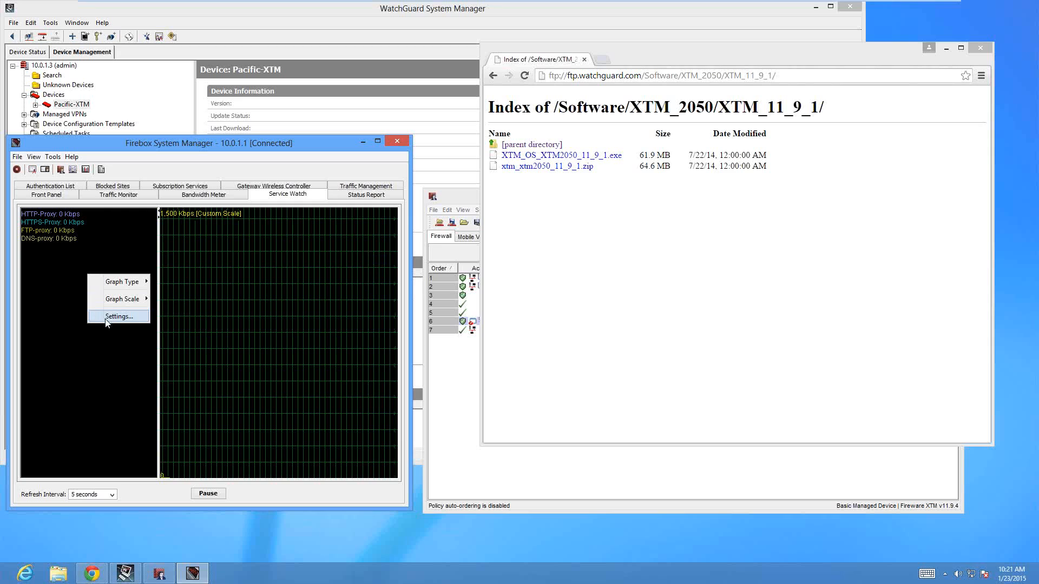
pyautogui.click(106, 319)
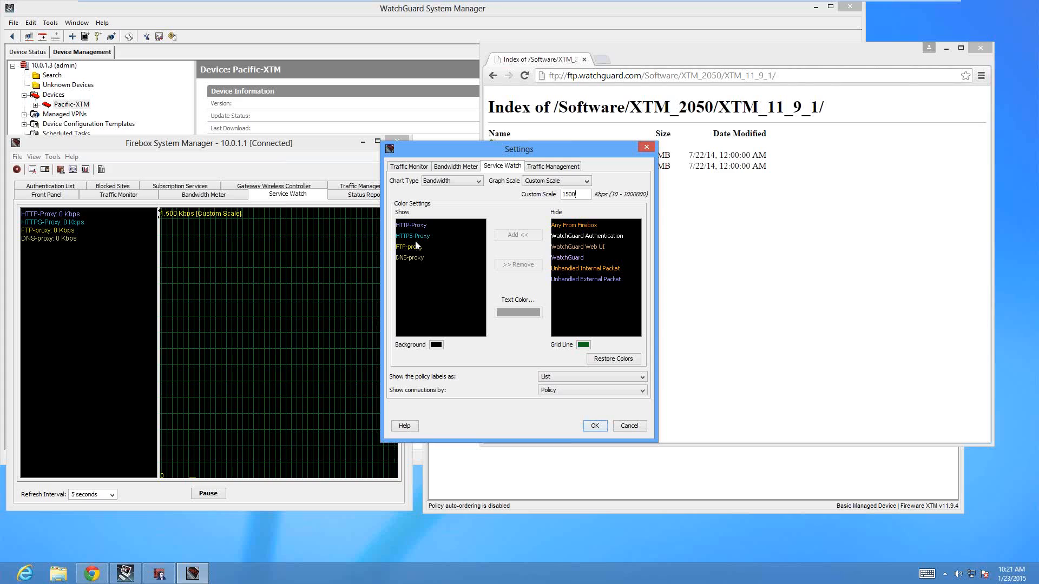
pyautogui.click(620, 425)
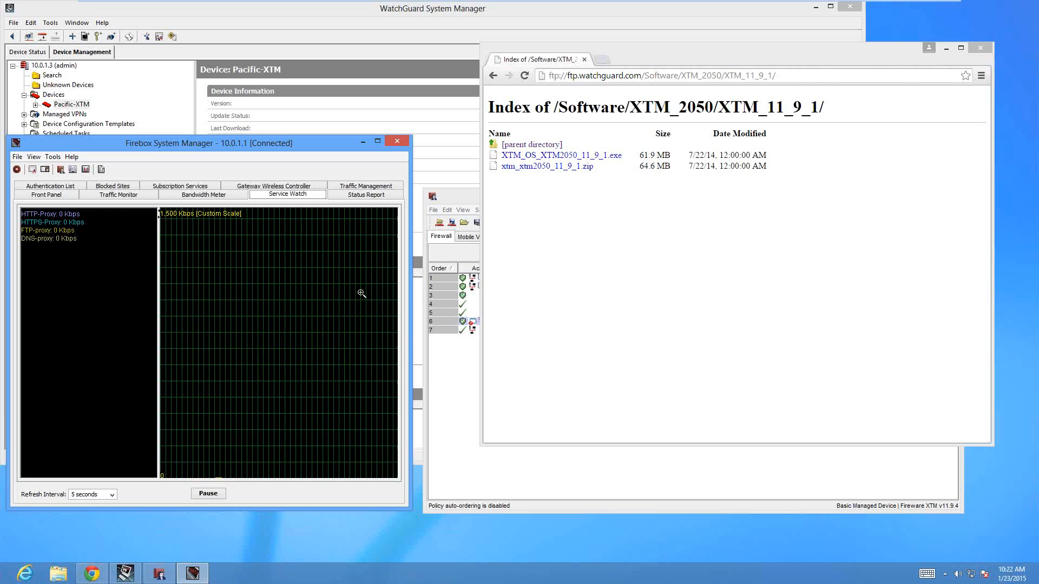
# In Chrome, start downloading XTM_OS_XTM2050_11_9_1.exe and play the bookmarked ESPN First Take video in a new tab while watching the Service Watch graph
pyautogui.click(595, 276)
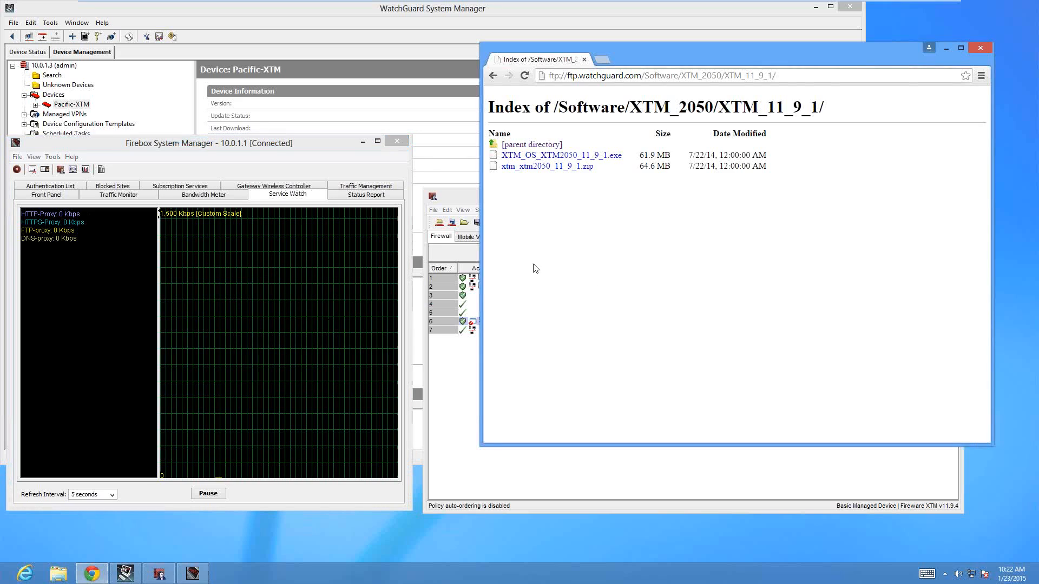
pyautogui.click(557, 156)
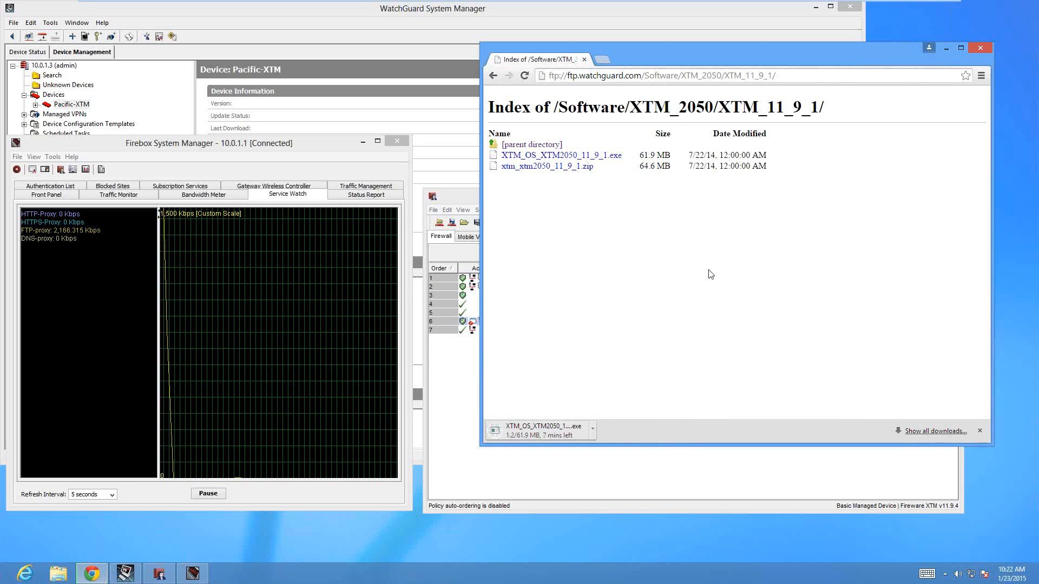
pyautogui.click(602, 59)
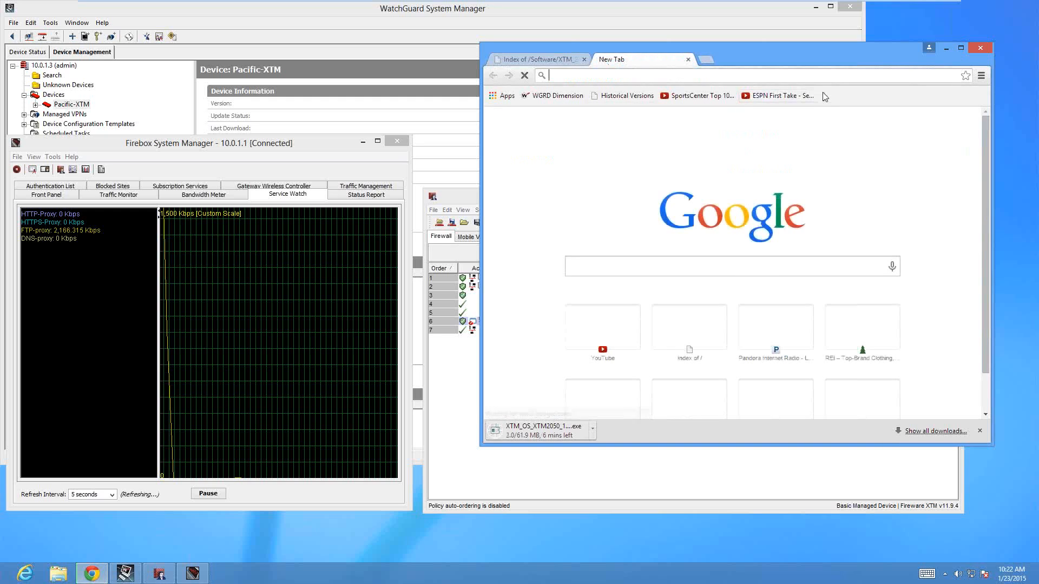
pyautogui.click(781, 97)
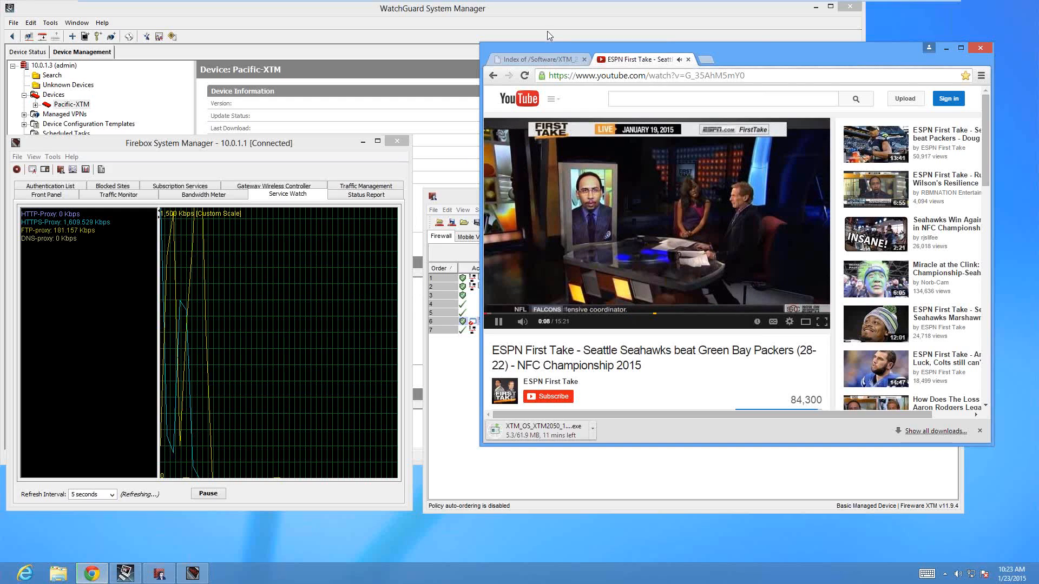
pyautogui.moveTo(539, 1)
pyautogui.click(255, 307)
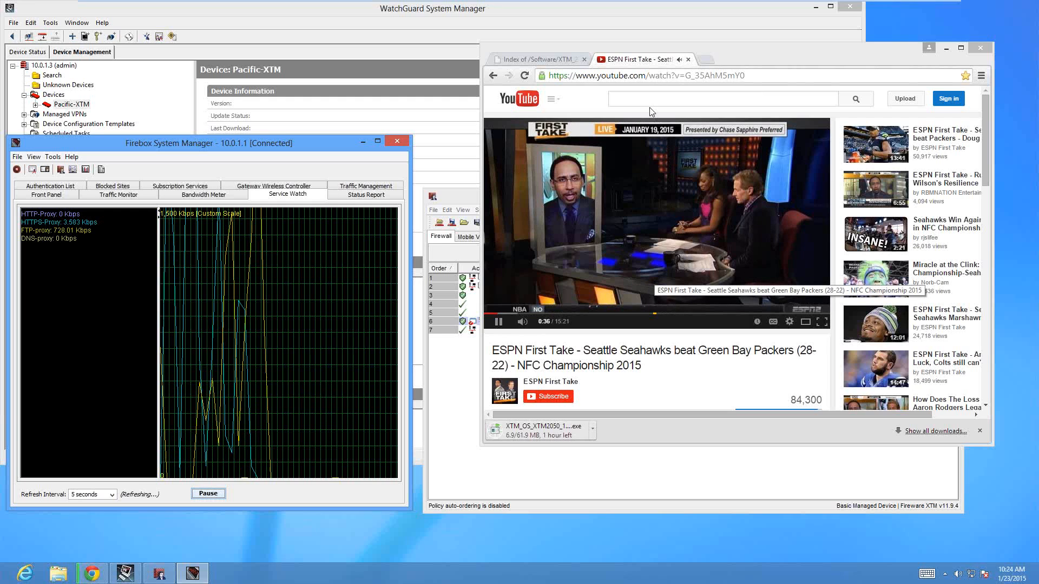
# Close the YouTube video tab and cancel the XTM_OS_XTM2050_11_9_1.exe download
pyautogui.click(687, 59)
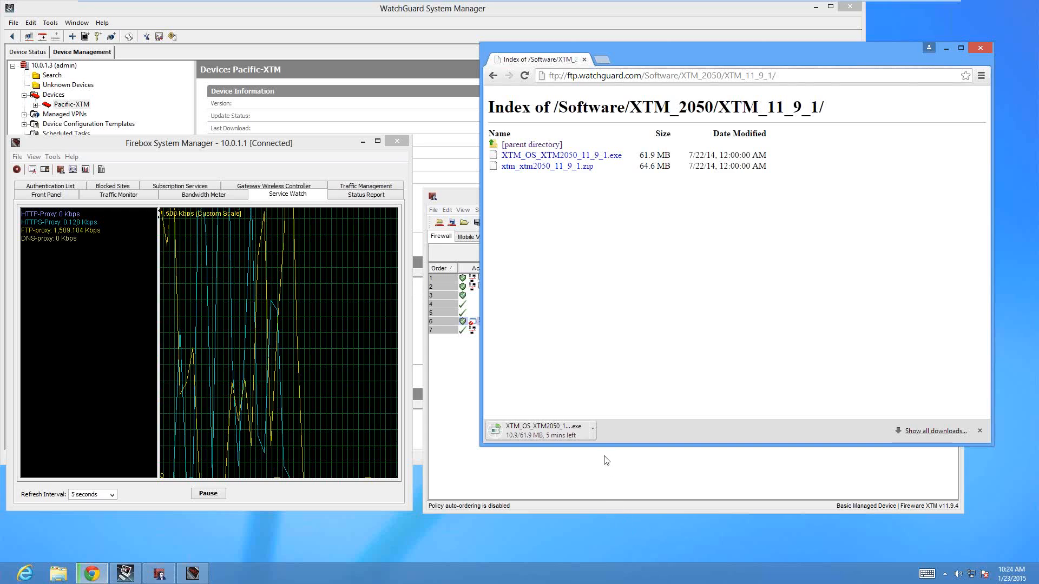
pyautogui.click(594, 431)
pyautogui.click(624, 508)
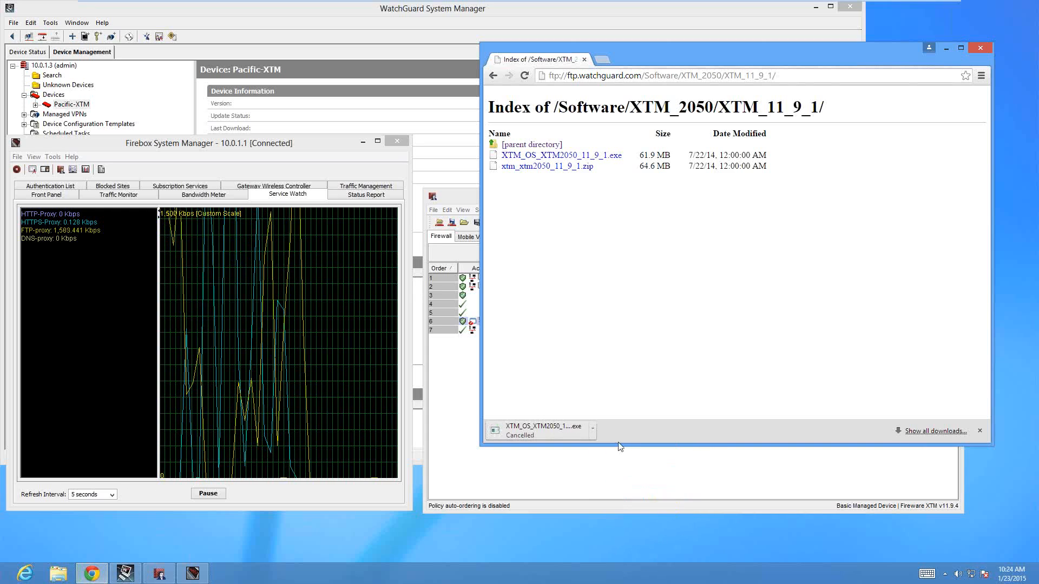